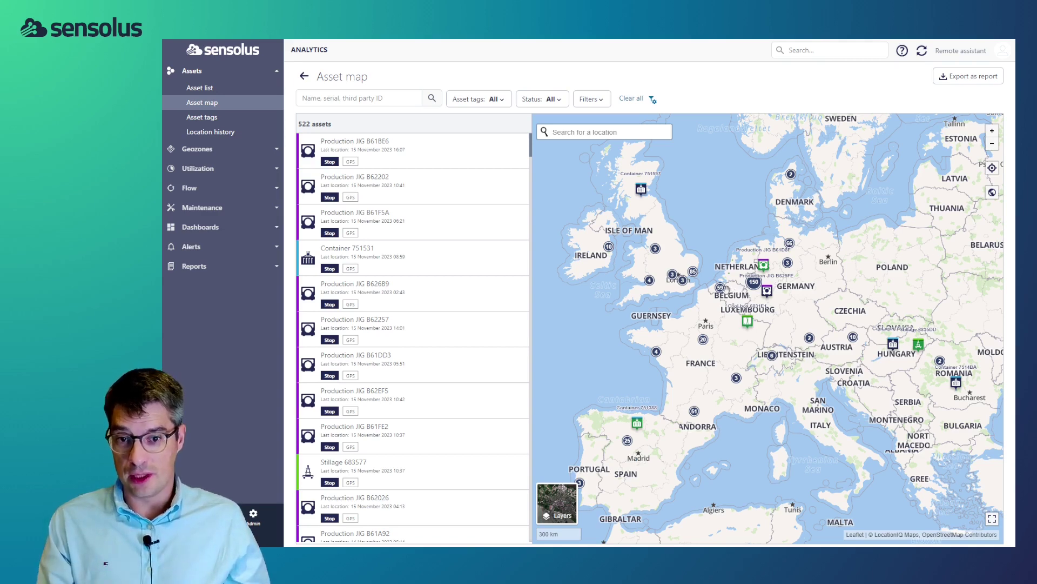
# Step: Zoom from the Belgium cluster into the Factory Belgium floor plan and preview Production JIG B62037
pyautogui.click(722, 290)
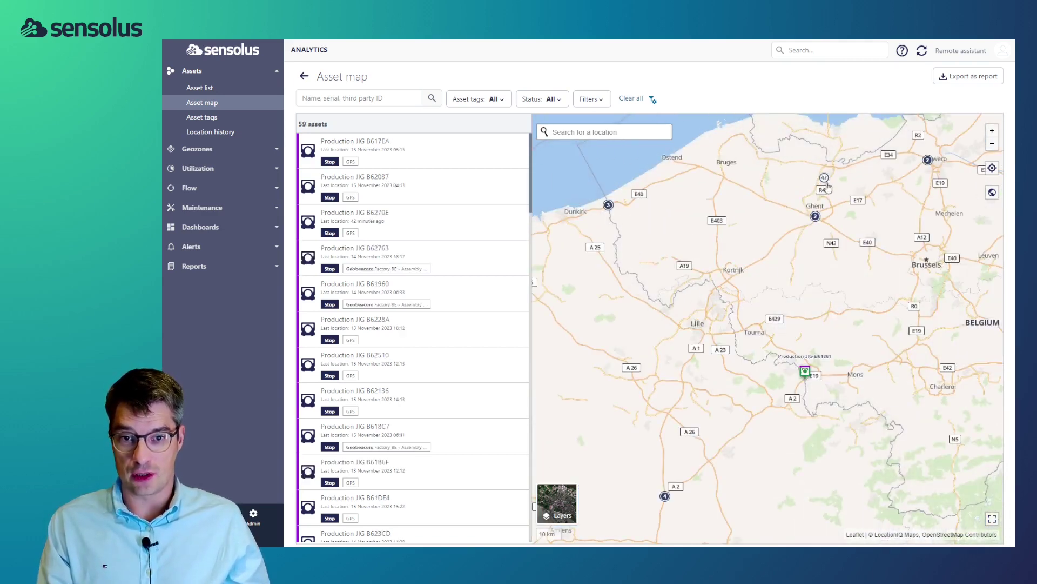
pyautogui.click(825, 177)
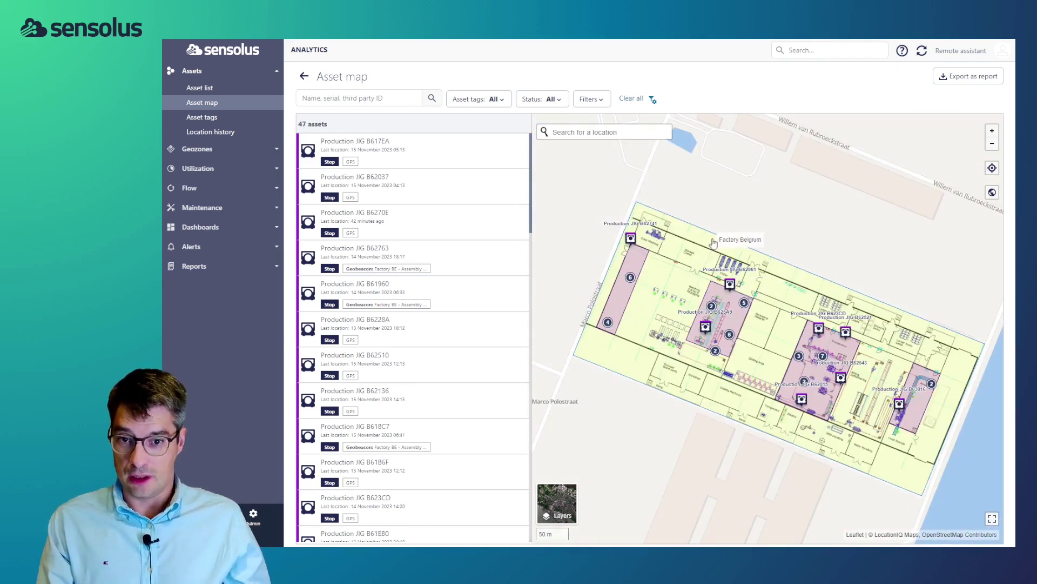
pyautogui.scroll(-3, 875, 342)
pyautogui.scroll(3, 904, 346)
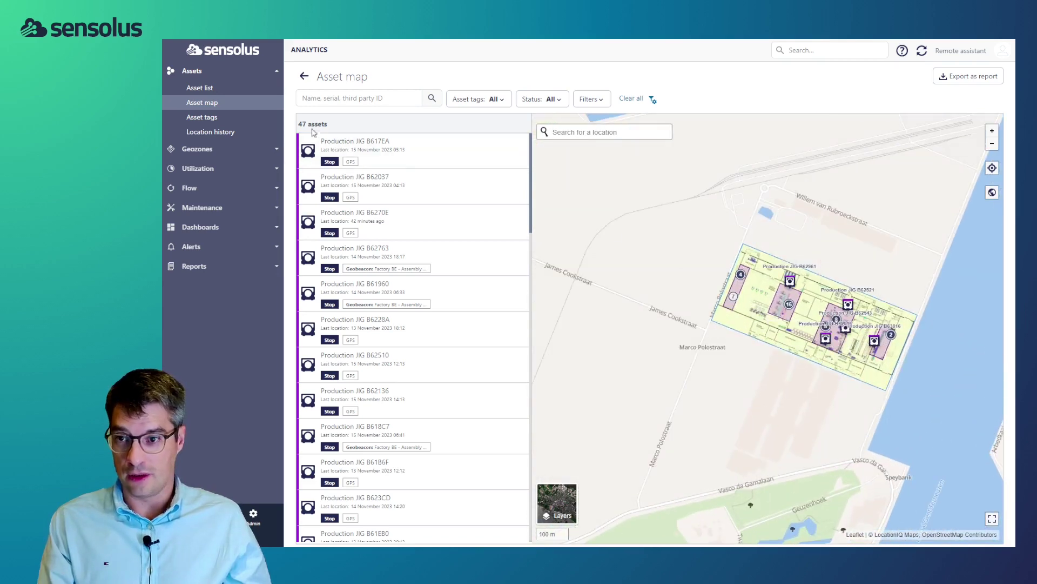
pyautogui.click(475, 187)
pyautogui.scroll(2, 865, 327)
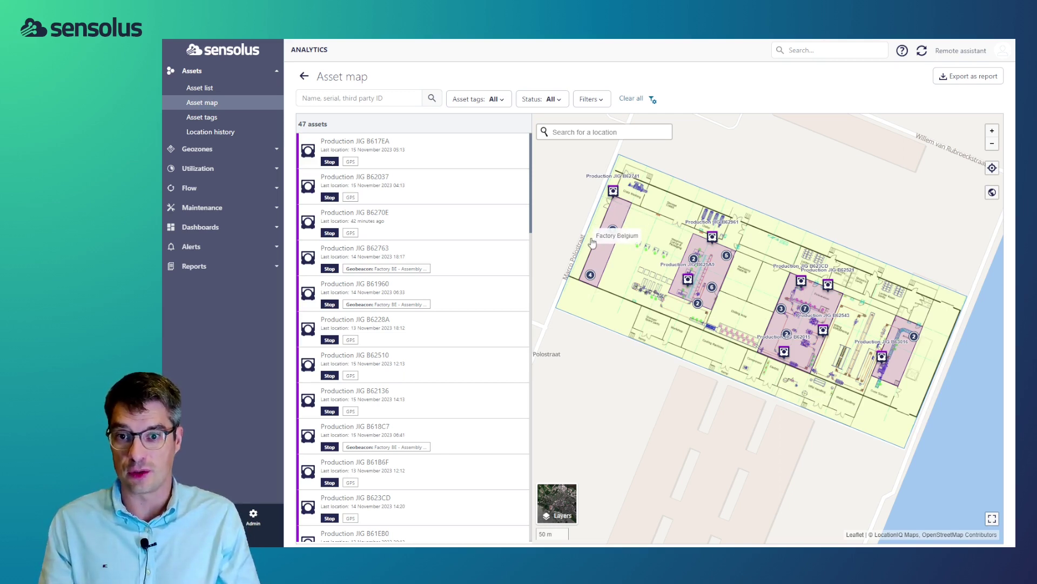
# Step: Open Production JIG B62741's details page and show its November 2023 journeys, 784 km beeline
pyautogui.click(615, 192)
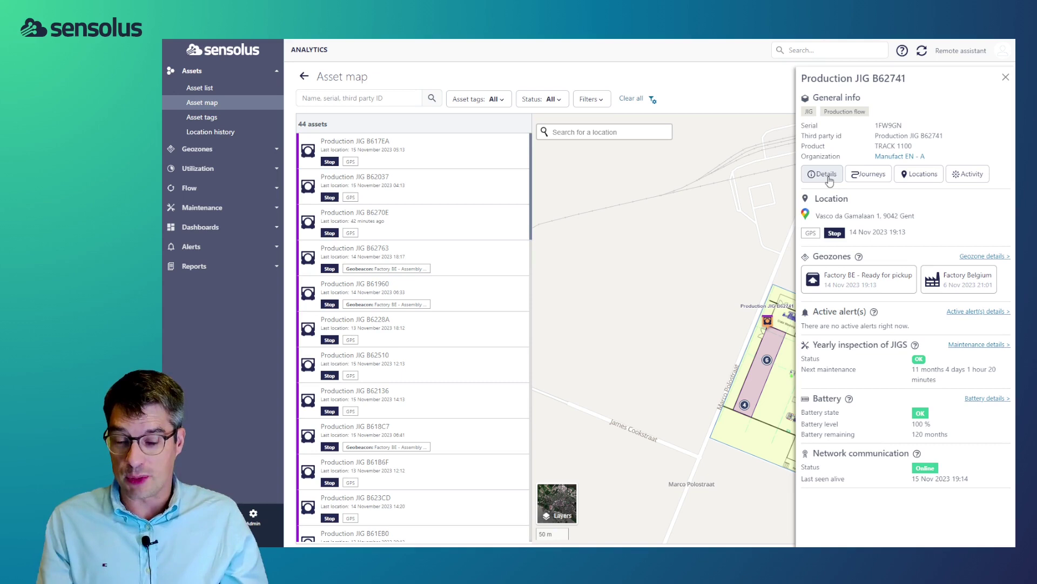
pyautogui.click(825, 175)
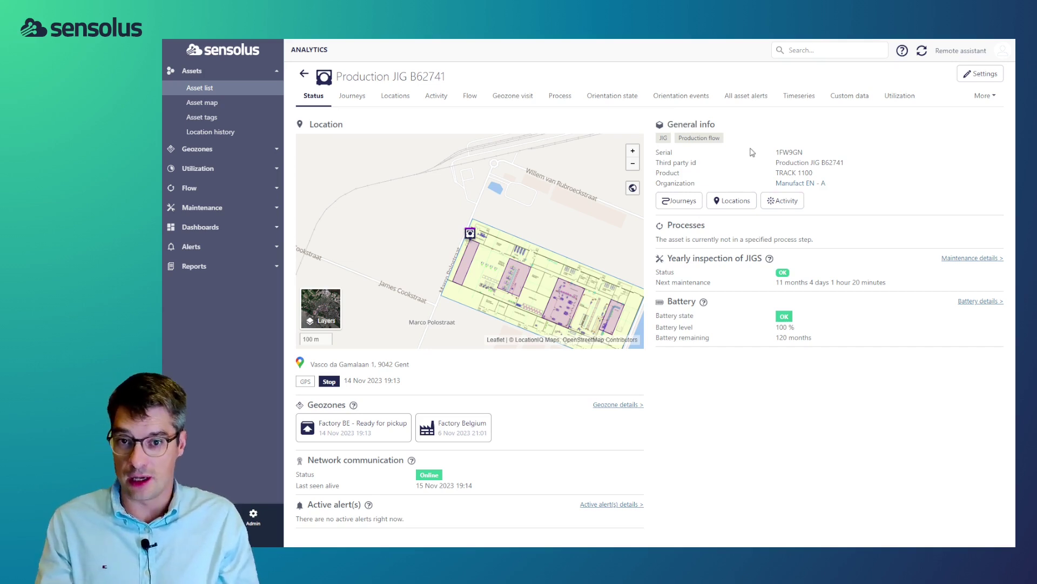
pyautogui.doubleClick(662, 138)
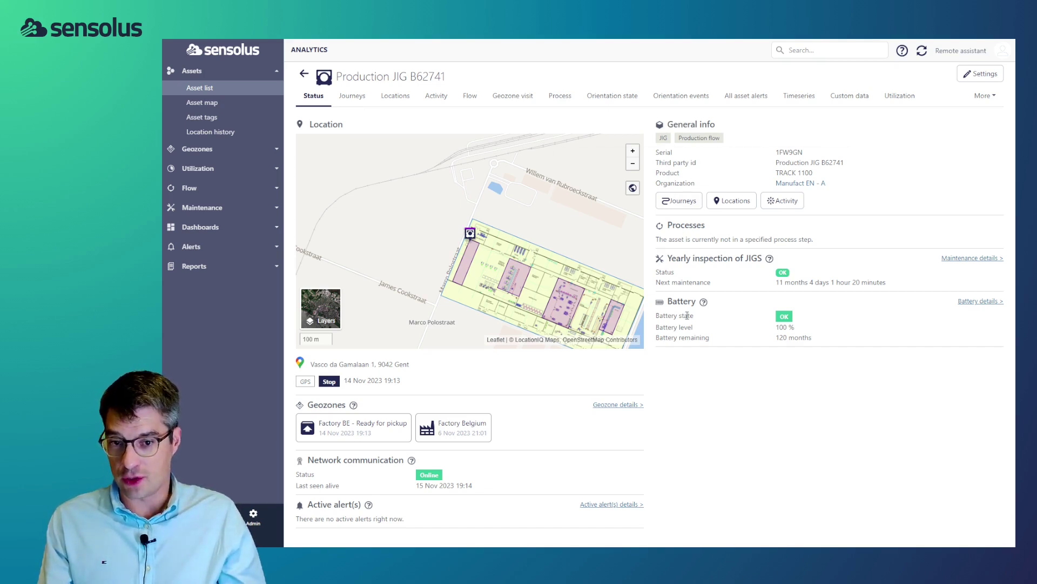
pyautogui.click(359, 98)
pyautogui.click(515, 126)
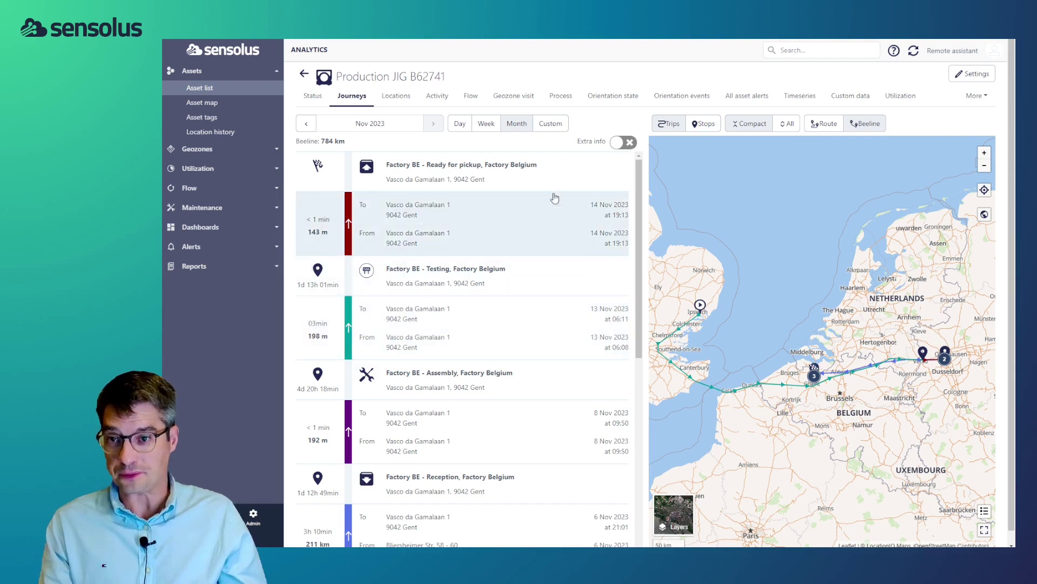
# Step: Inspect the Main warehouse Germany visit on B62741's geozone timeline, then return to its Status page
pyautogui.click(514, 97)
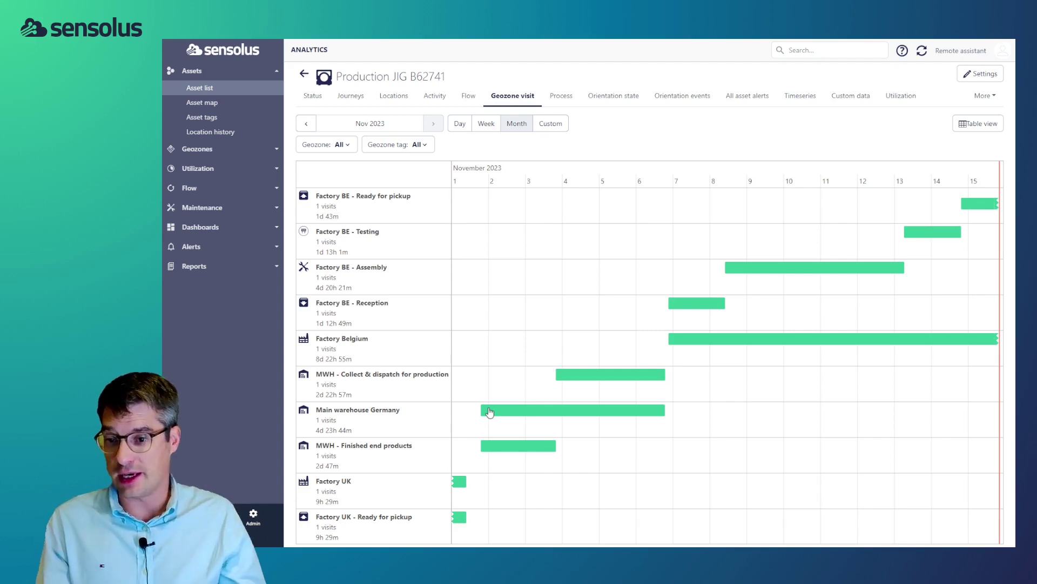
pyautogui.click(490, 413)
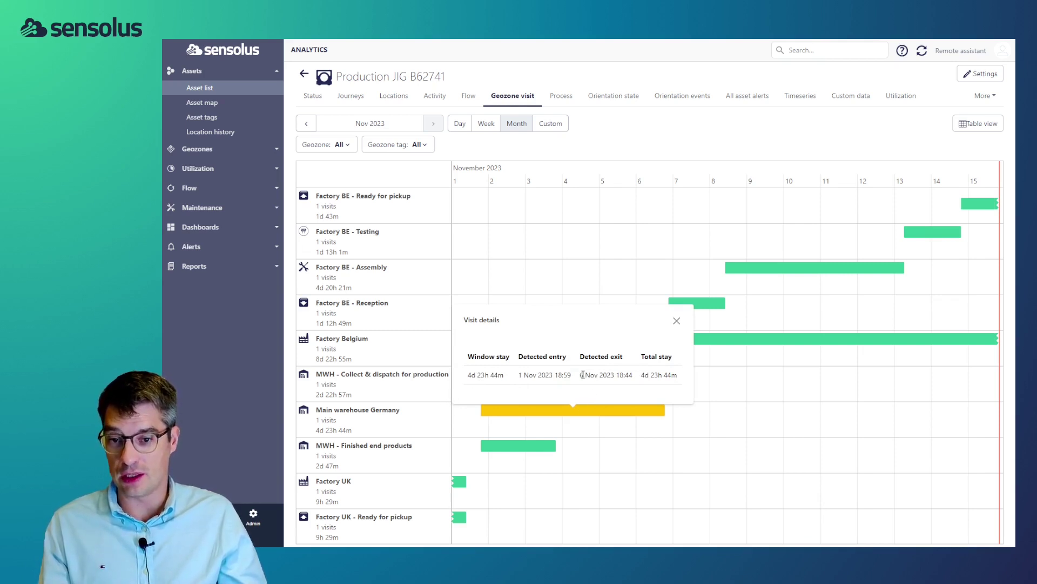
pyautogui.click(676, 321)
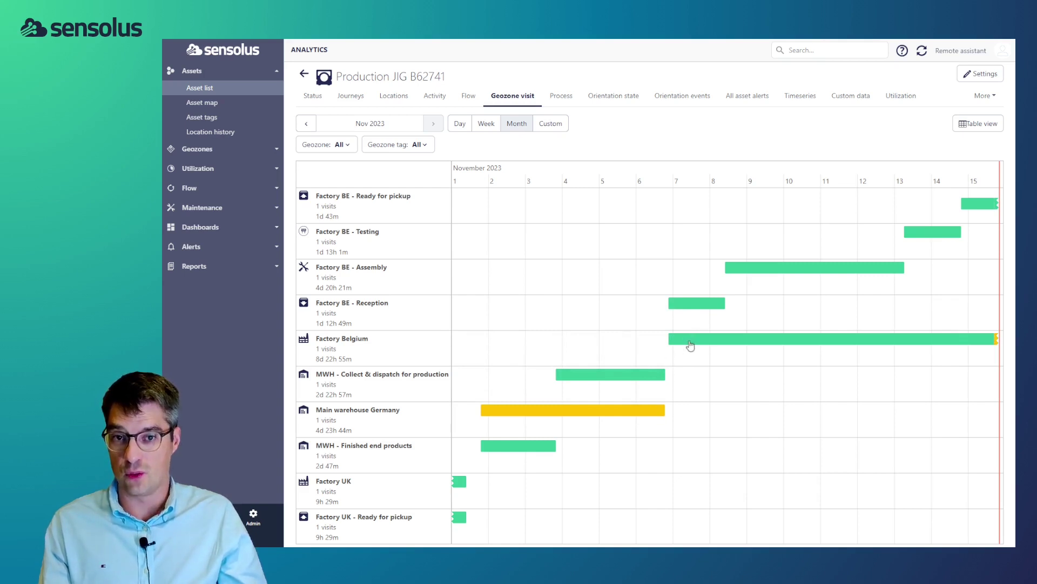
pyautogui.click(313, 95)
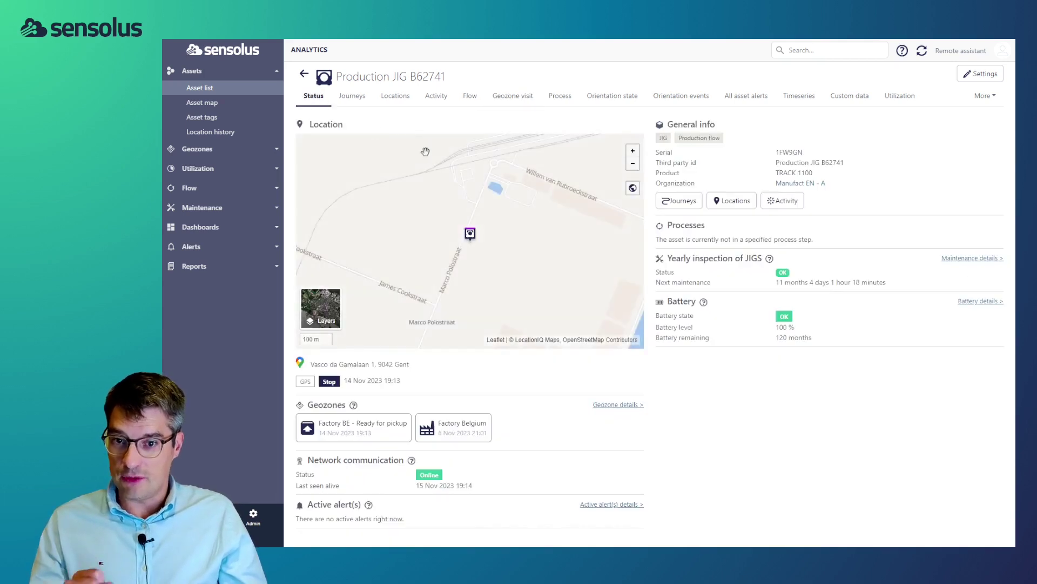
# Step: Open the Factory Belgium geozone and chart its November 2023 stock evolution, 0 to about 50 assets
pyautogui.click(478, 431)
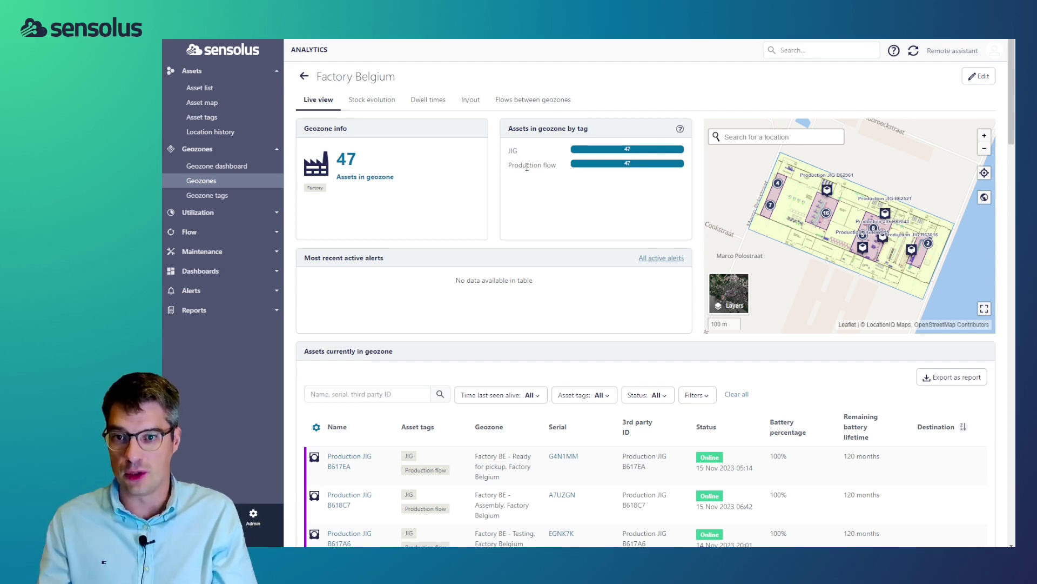
pyautogui.click(378, 104)
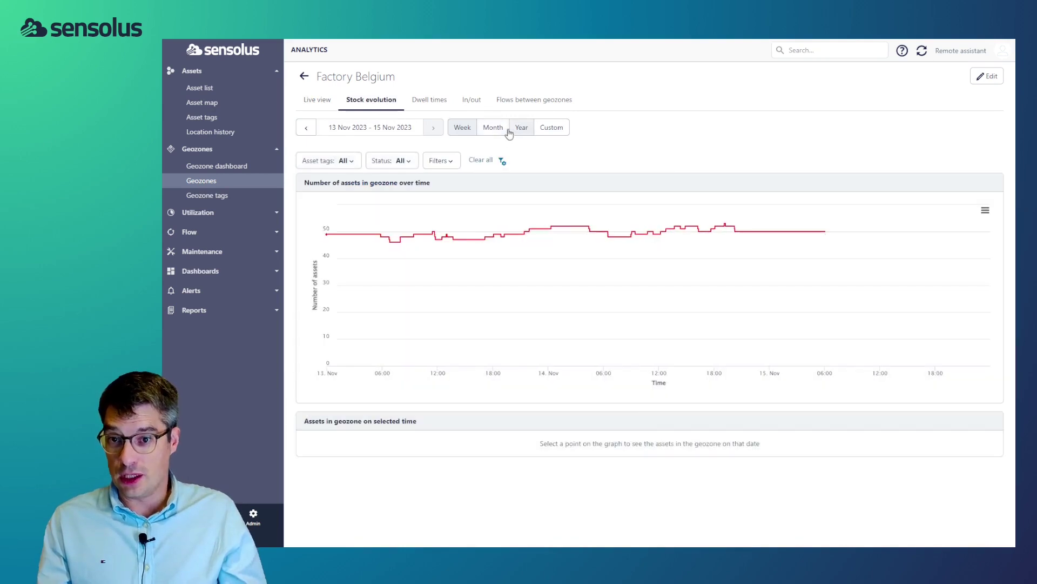
pyautogui.click(518, 129)
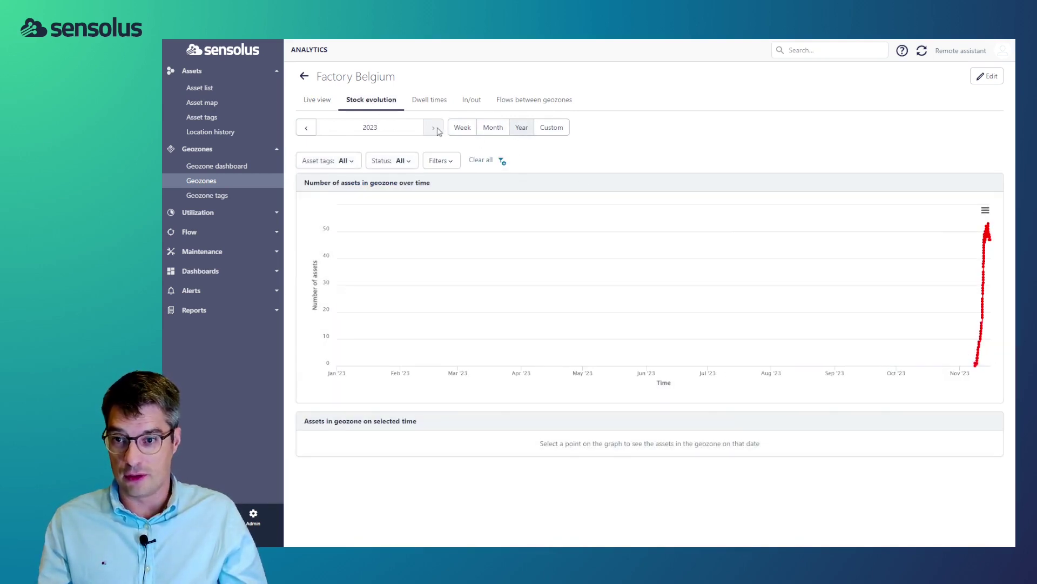
pyautogui.click(491, 130)
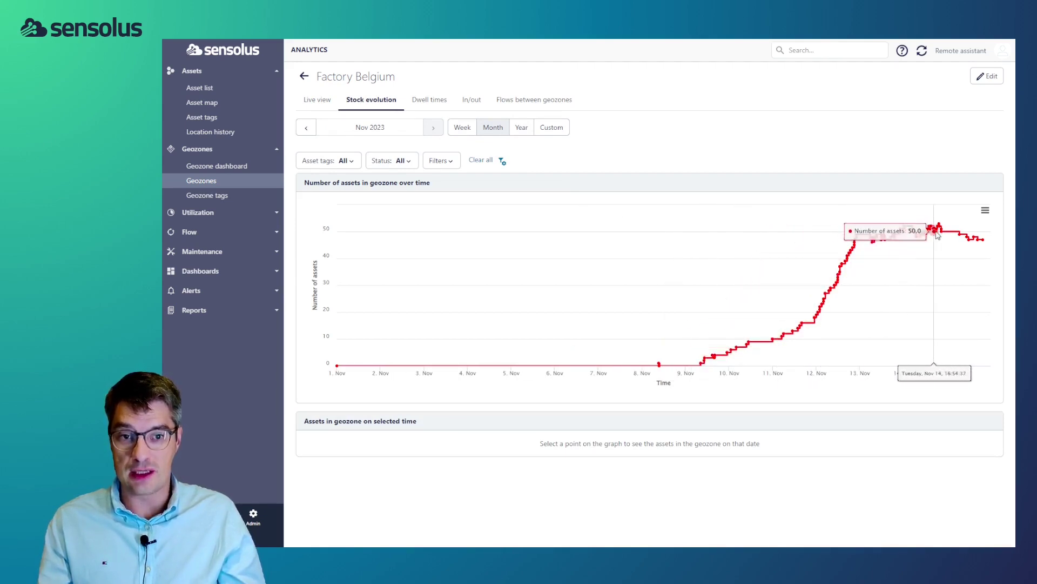
# Step: Check Factory Belgium's dwell times, then review its November in/out heatmaps and entries table
pyautogui.click(435, 101)
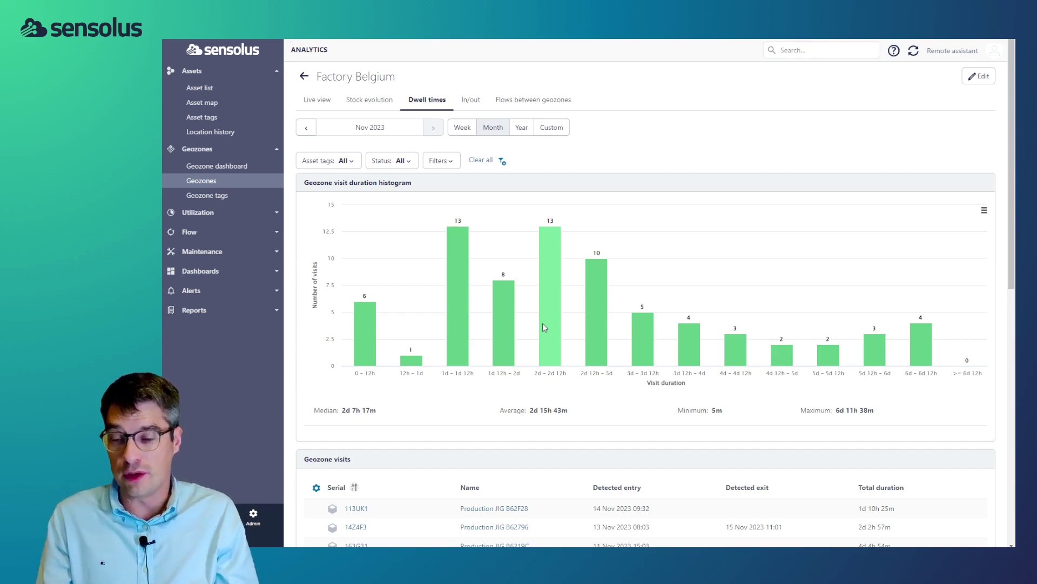
pyautogui.click(478, 106)
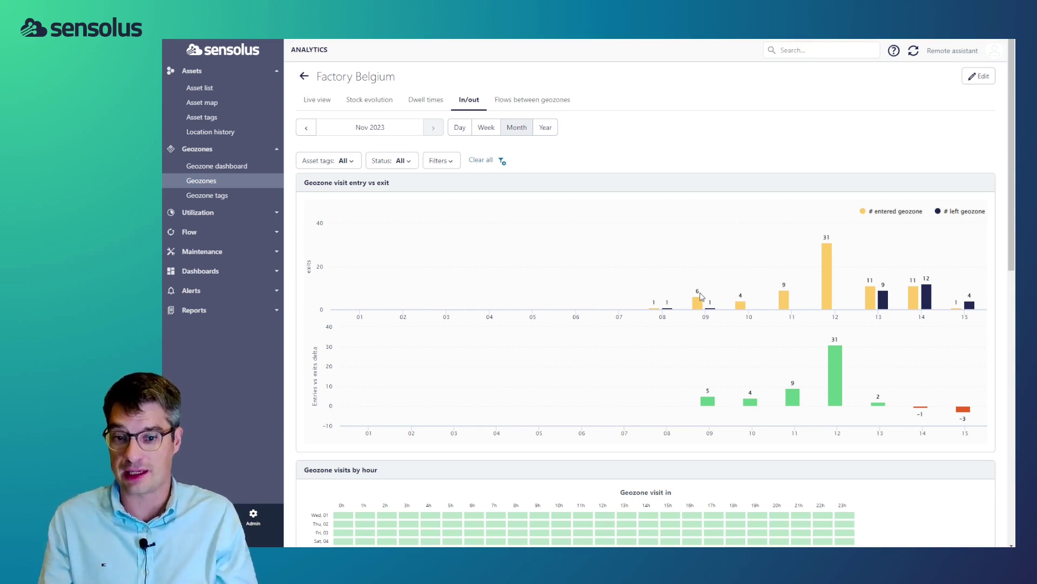
pyautogui.scroll(-10, 701, 297)
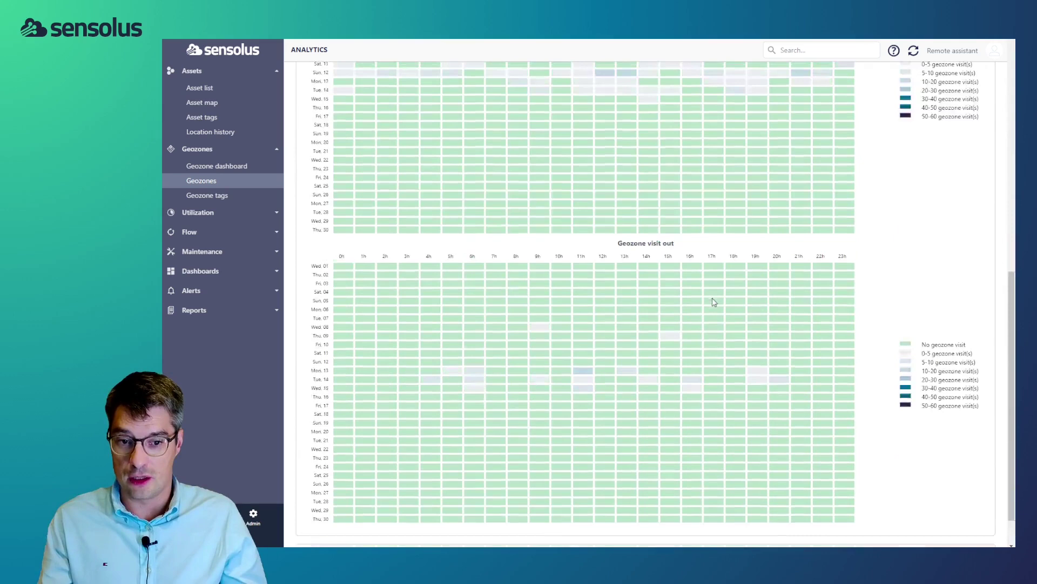
pyautogui.scroll(10, 714, 301)
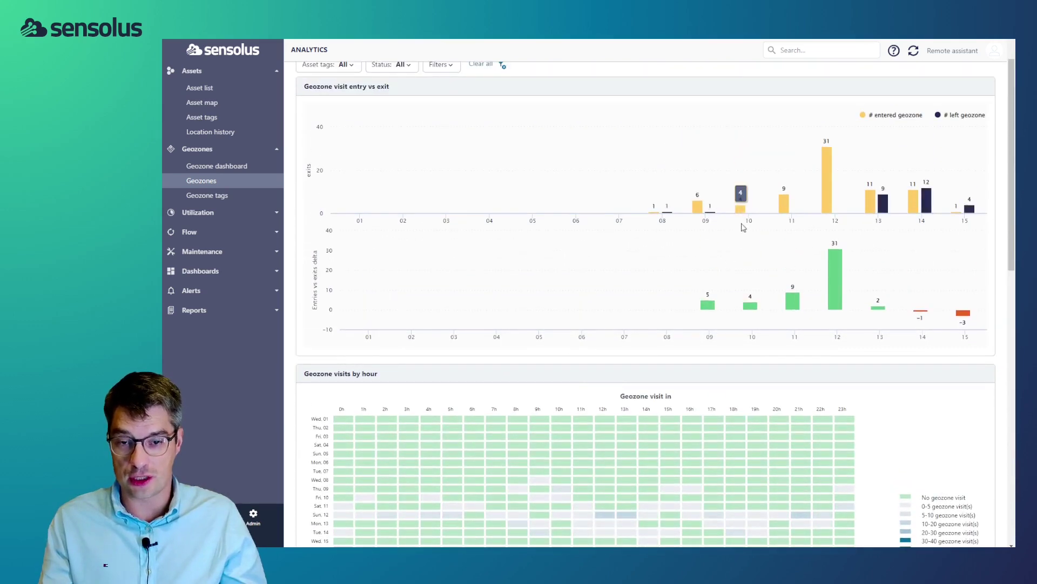
pyautogui.scroll(-5, 746, 224)
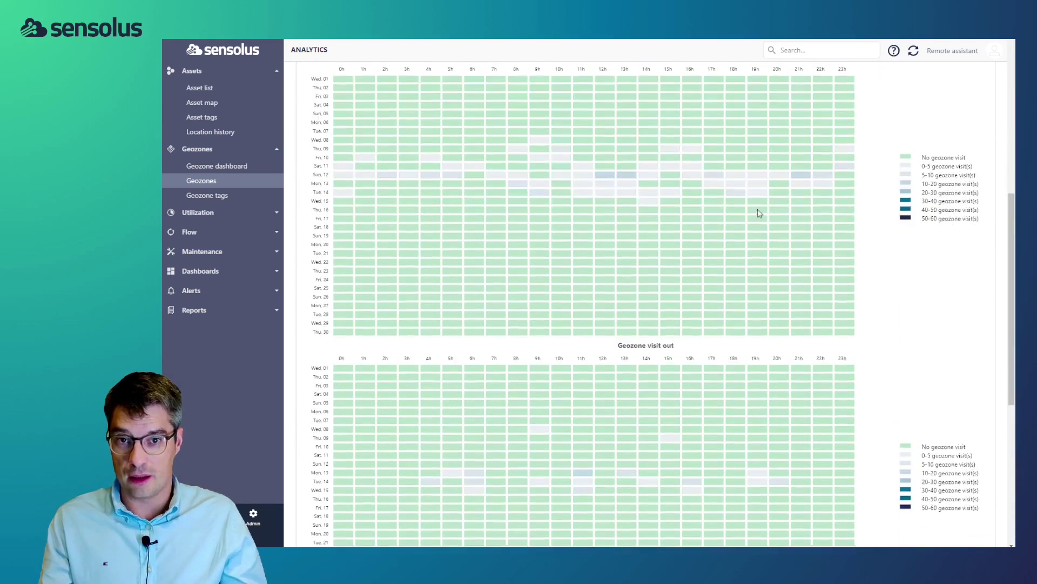
pyautogui.scroll(-6, 759, 214)
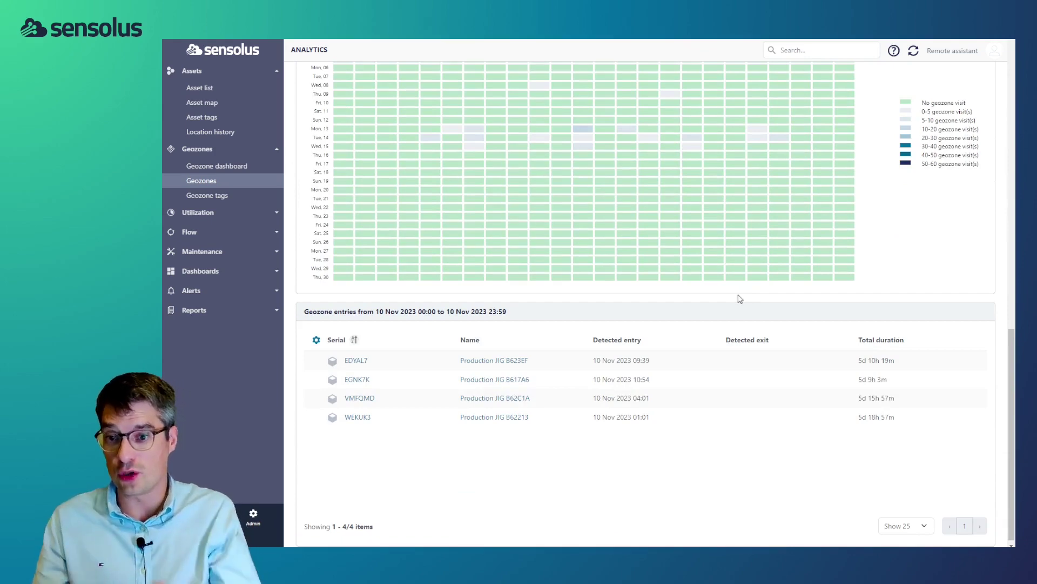
pyautogui.scroll(10, 719, 292)
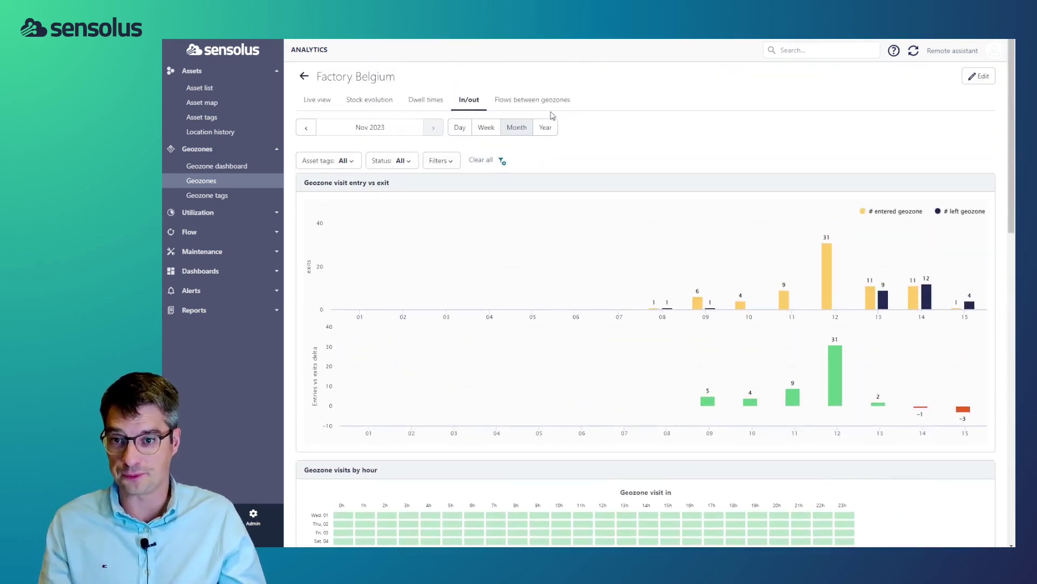
# Step: Display Factory Belgium's geozone flow Sankey diagram and expand the Utilization section
pyautogui.click(550, 101)
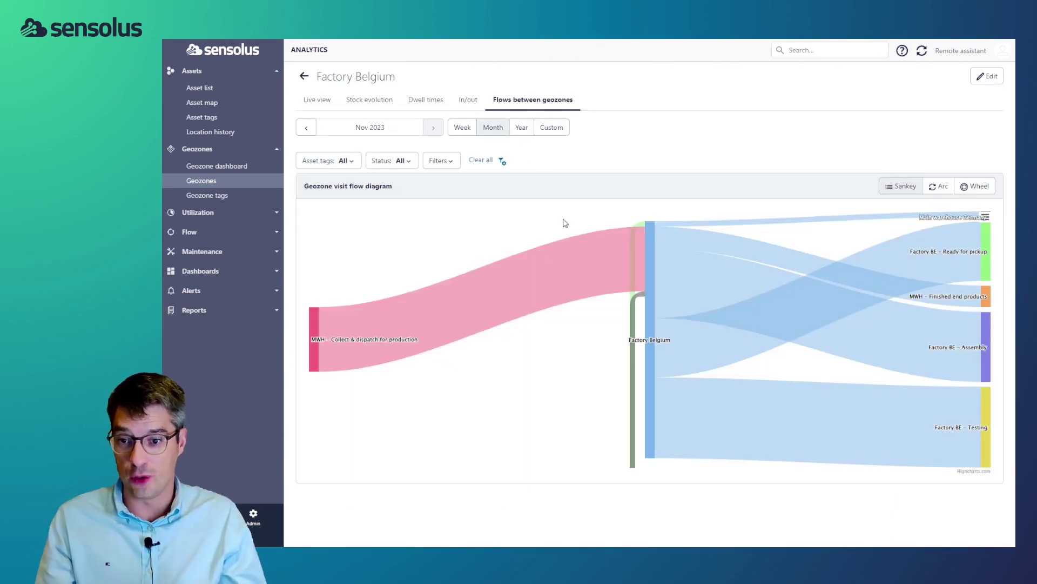
pyautogui.moveTo(653, 282)
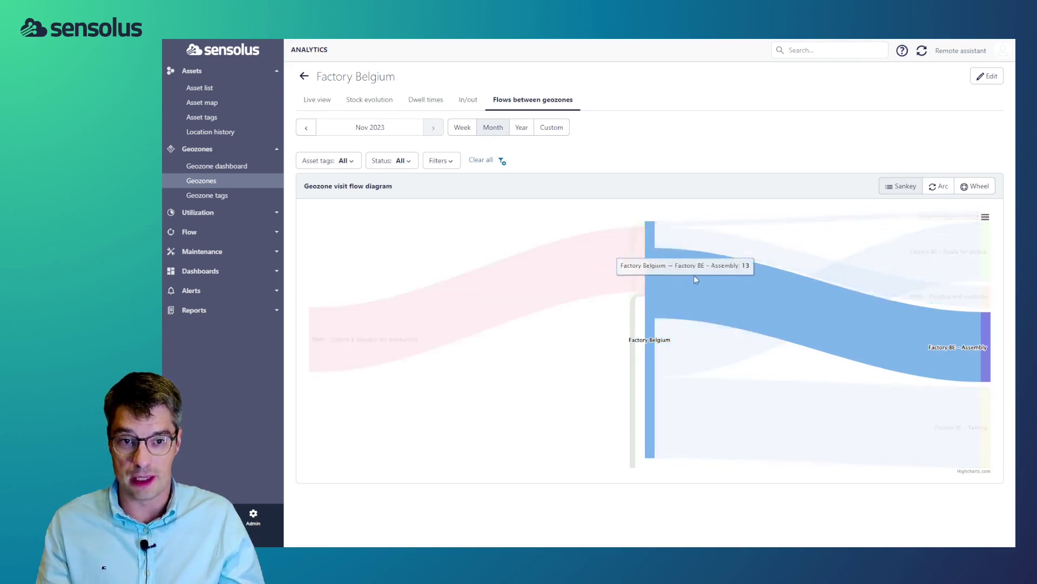
pyautogui.moveTo(898, 219)
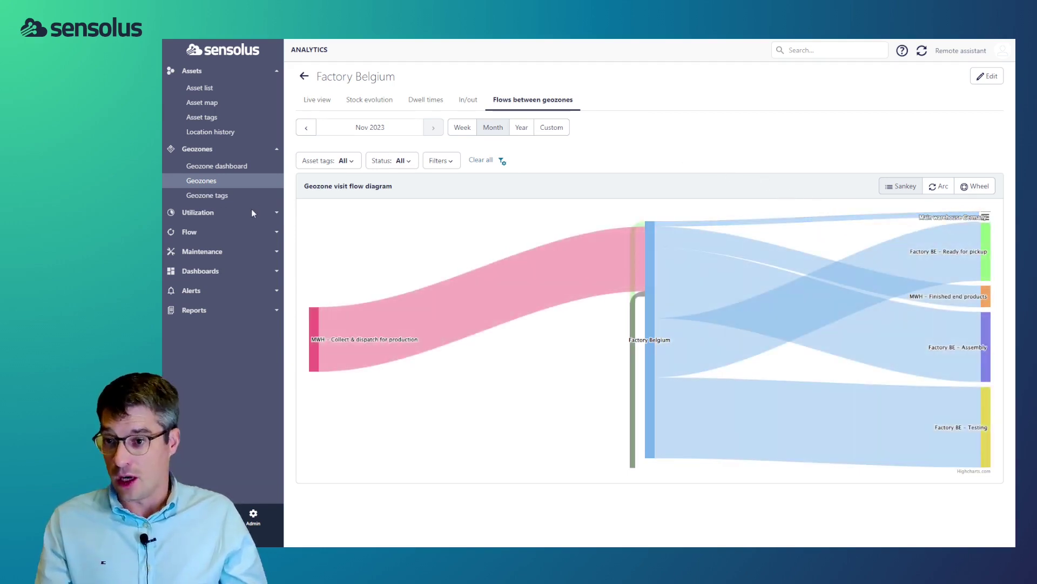
pyautogui.click(252, 213)
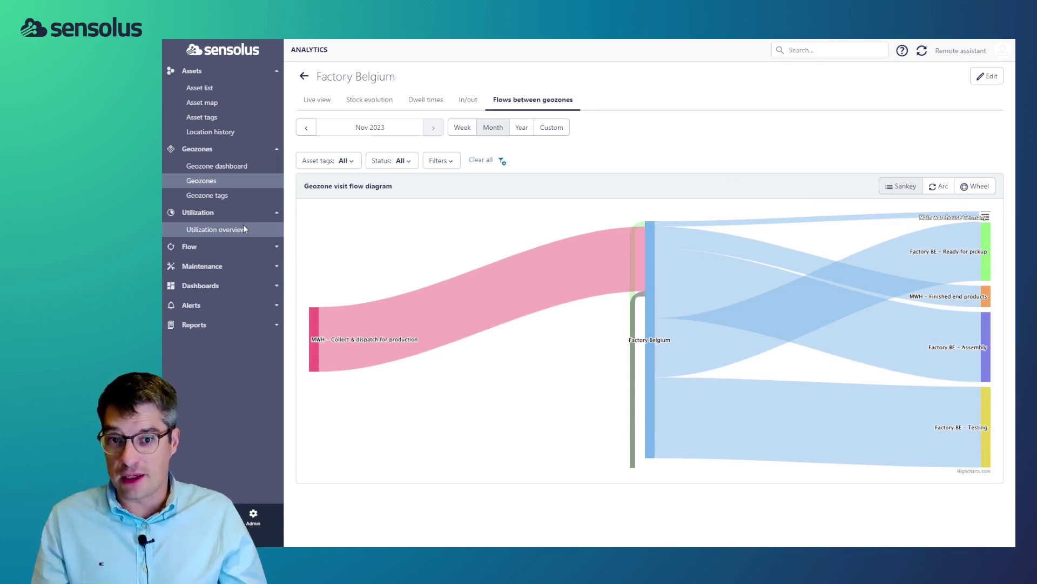
# Step: Open Fleet utilization details from the overview and step back to October and September 2023
pyautogui.click(243, 227)
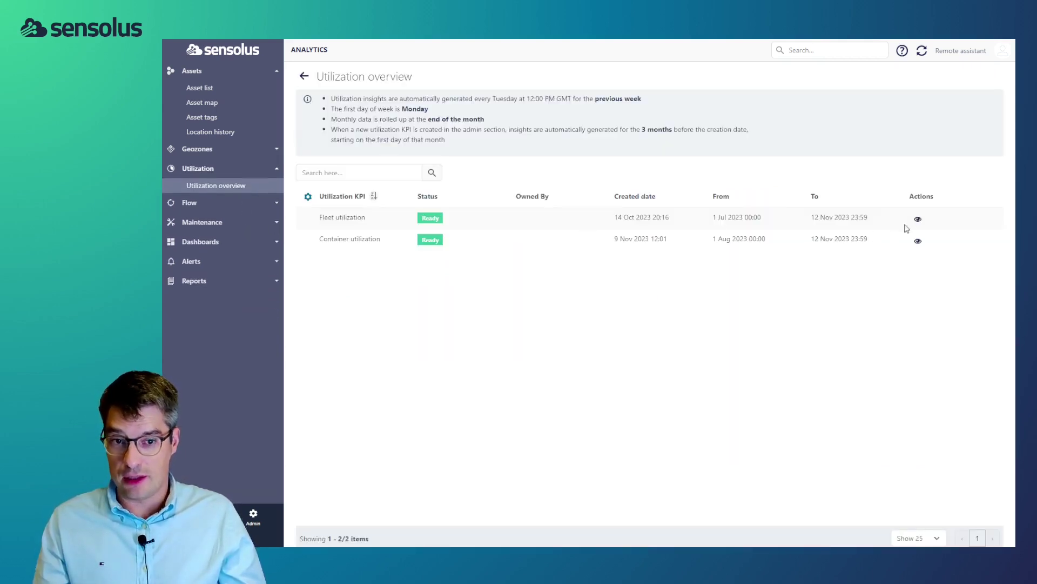
pyautogui.click(918, 218)
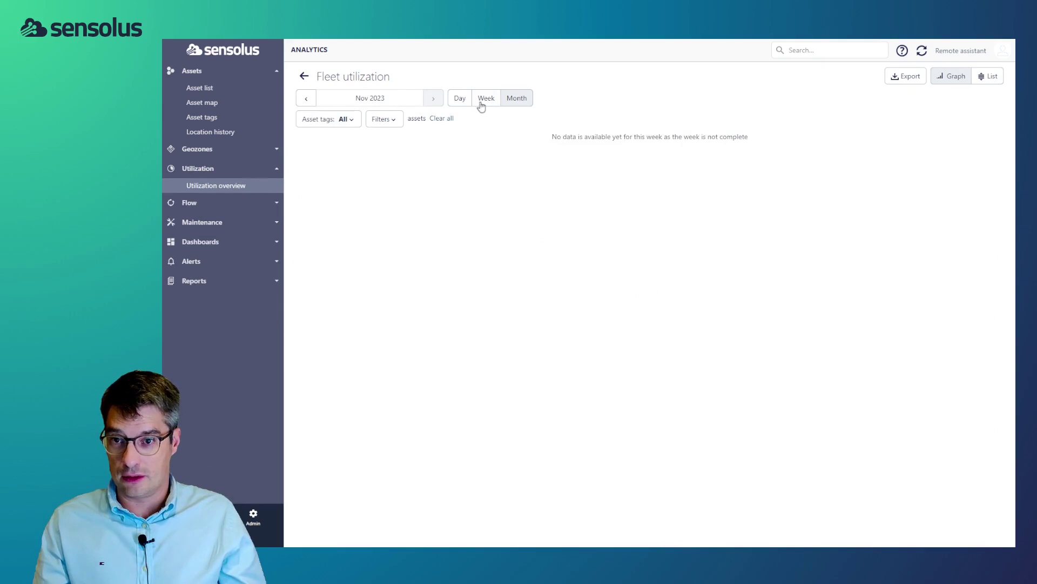
pyautogui.click(305, 98)
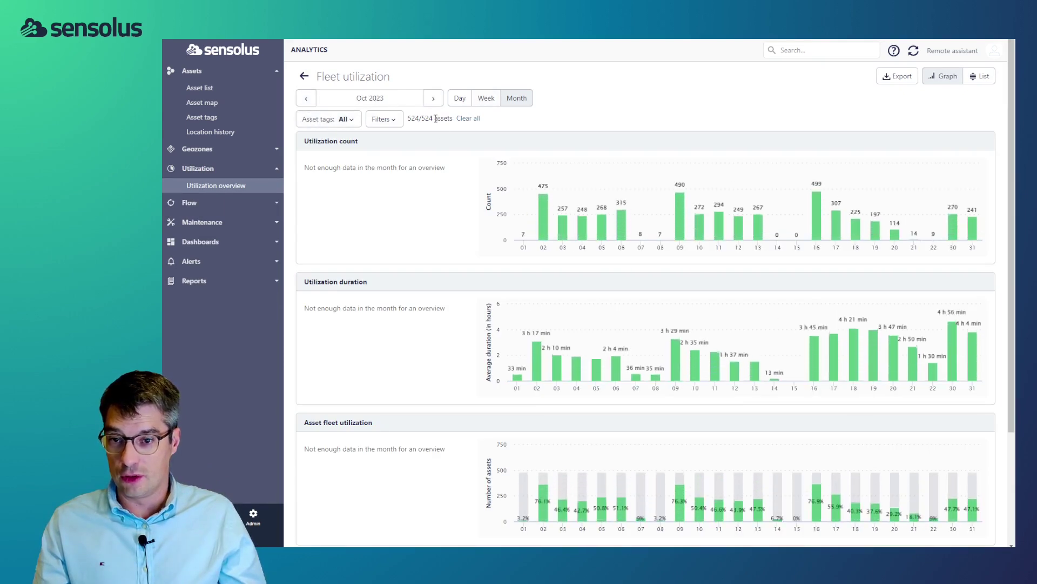
pyautogui.click(305, 98)
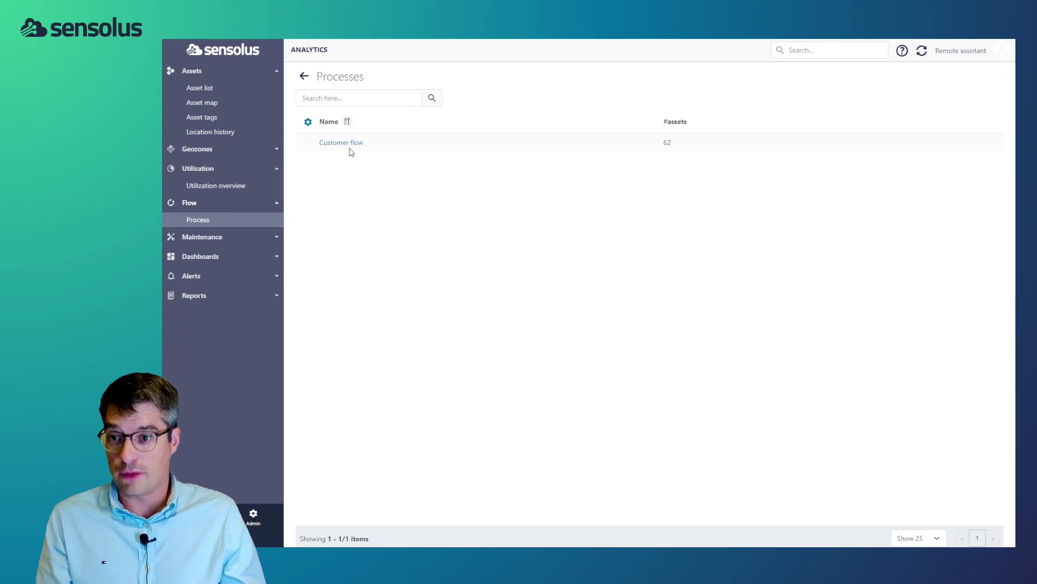
# Step: Open Customer flow, view its Steps, monthly History and step-flow Sankey, then expand Alerts
pyautogui.click(349, 143)
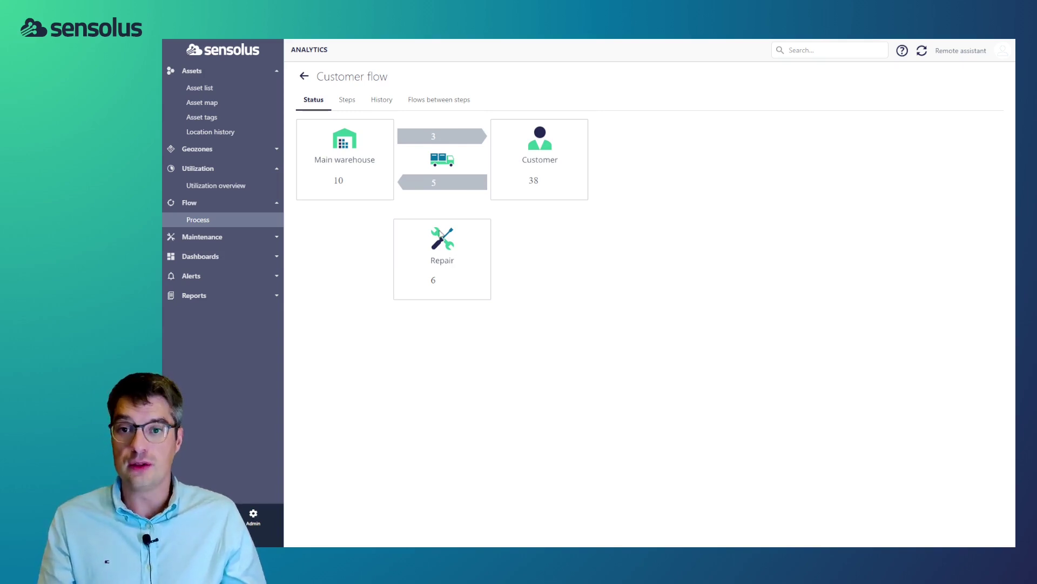
pyautogui.click(349, 108)
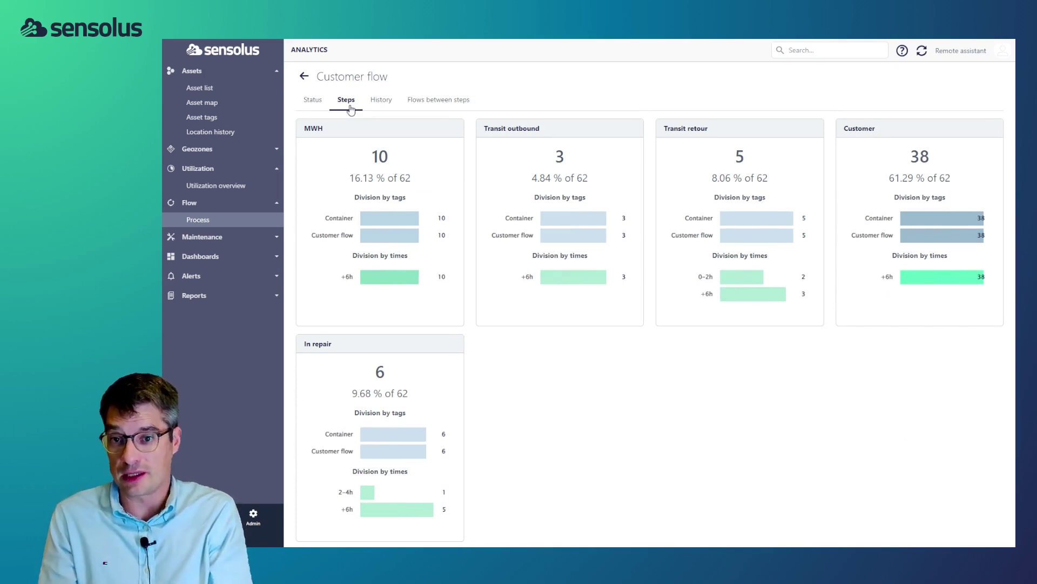
pyautogui.click(381, 108)
pyautogui.click(492, 128)
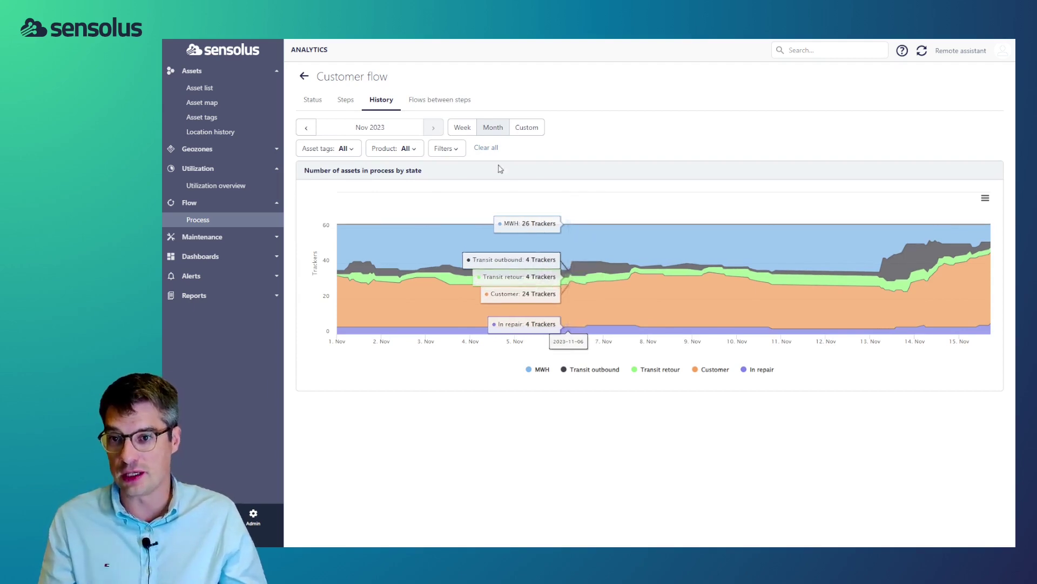
pyautogui.click(432, 99)
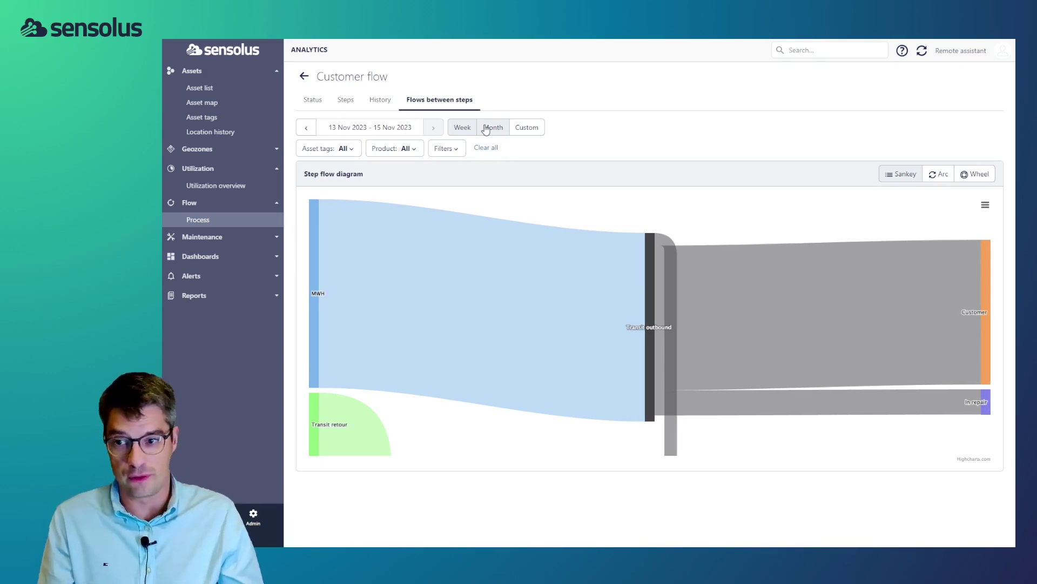
pyautogui.click(267, 274)
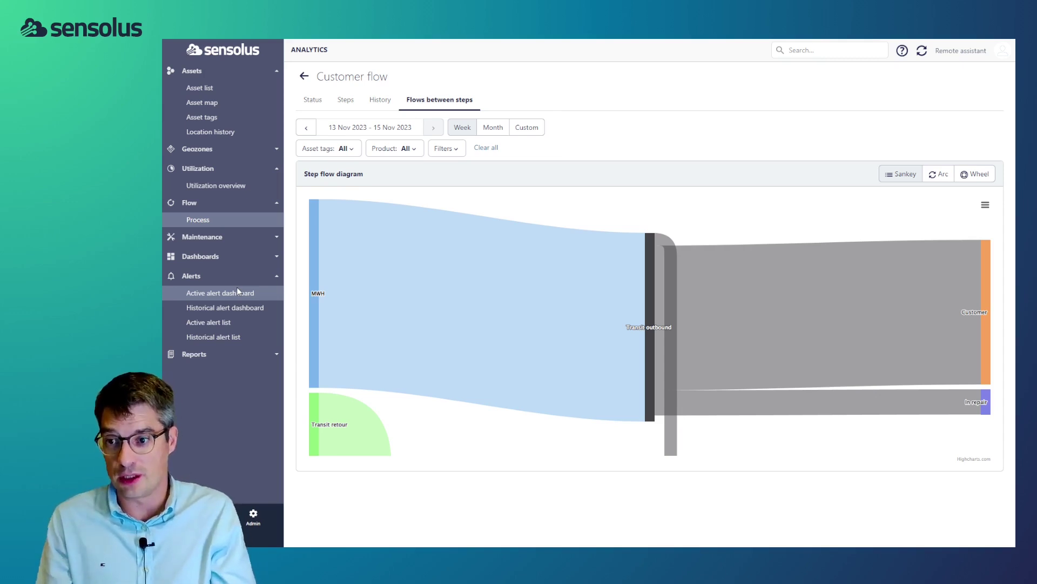
# Step: Review the Active alert dashboard, then open the admin Asset trackers page listing 524 trackers
pyautogui.click(237, 288)
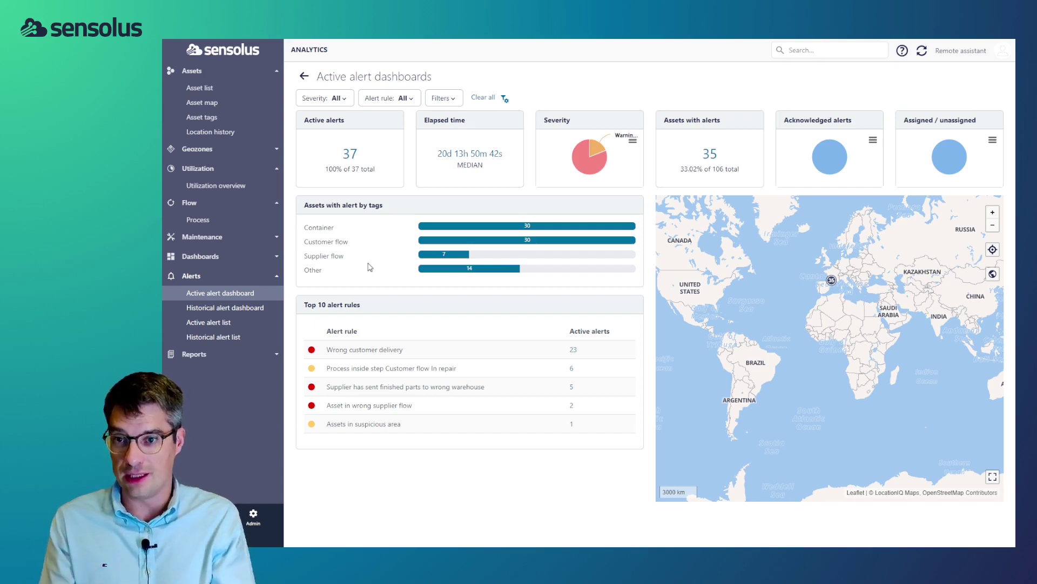
pyautogui.click(253, 516)
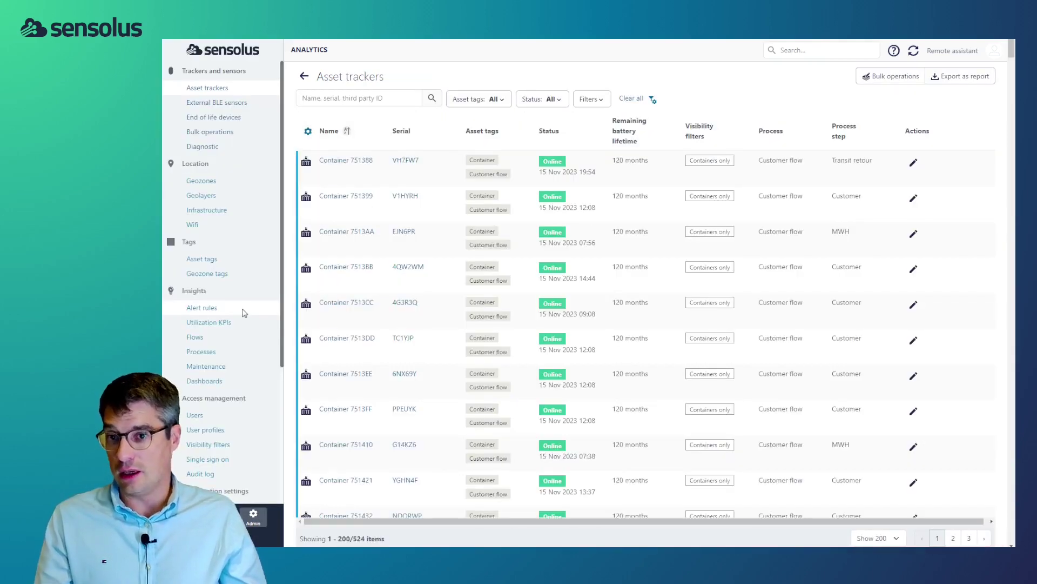
# Step: Add a Too long inside geozone alert rule titled 'too long in gelgium'
pyautogui.click(243, 310)
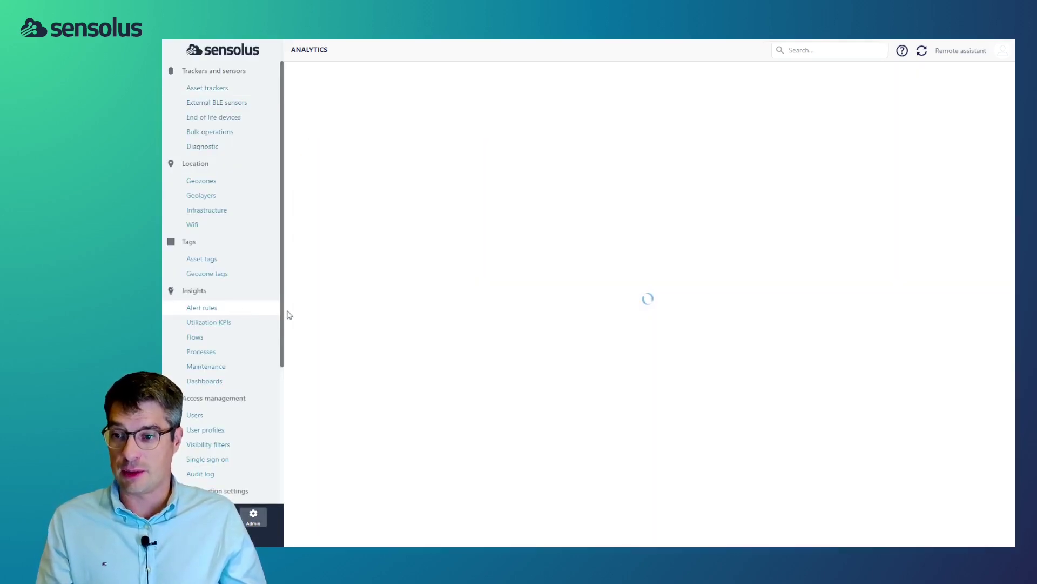
pyautogui.click(969, 77)
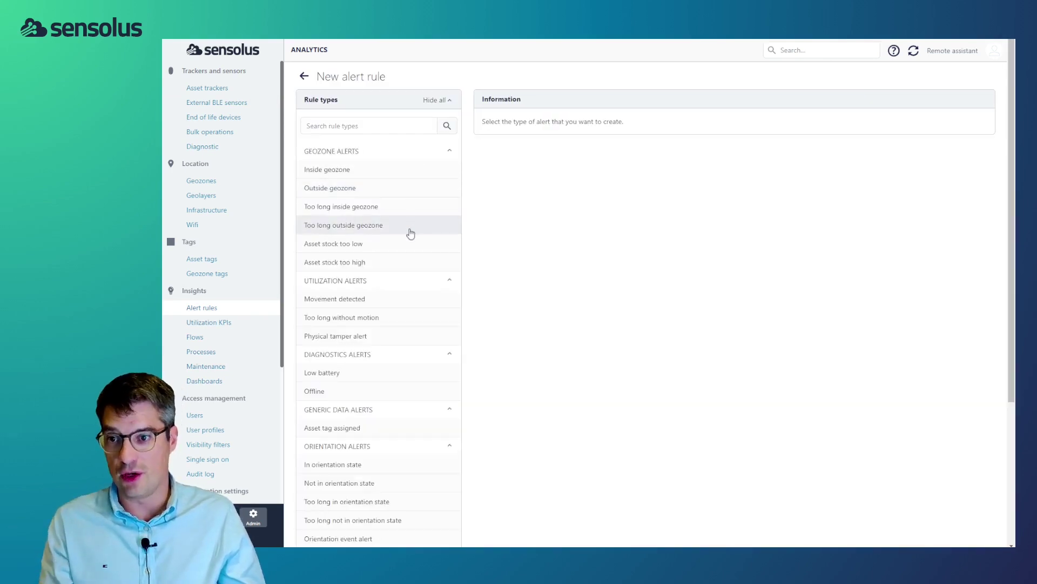
pyautogui.click(396, 206)
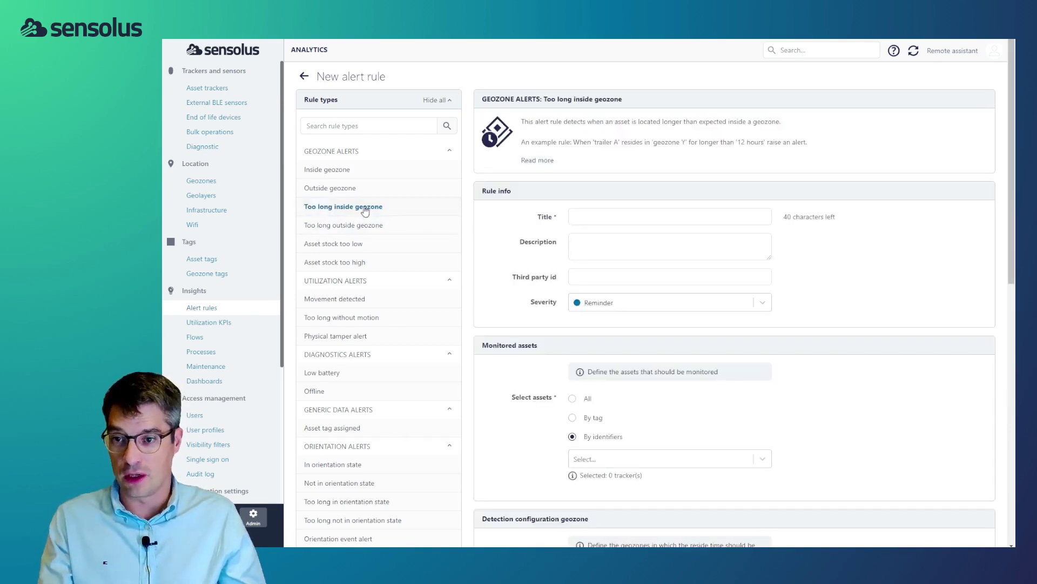
pyautogui.click(611, 220)
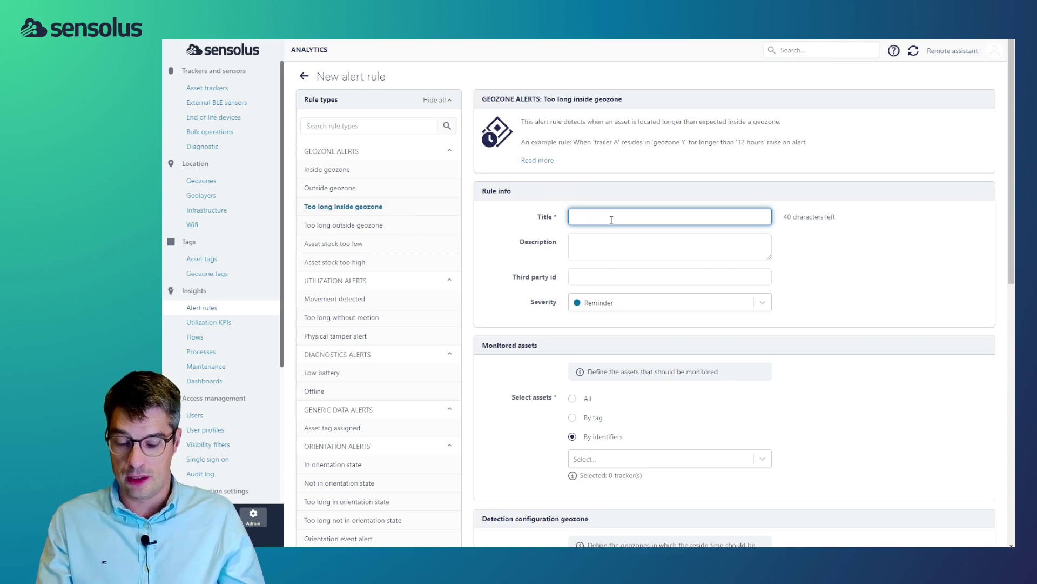
pyautogui.write('not')
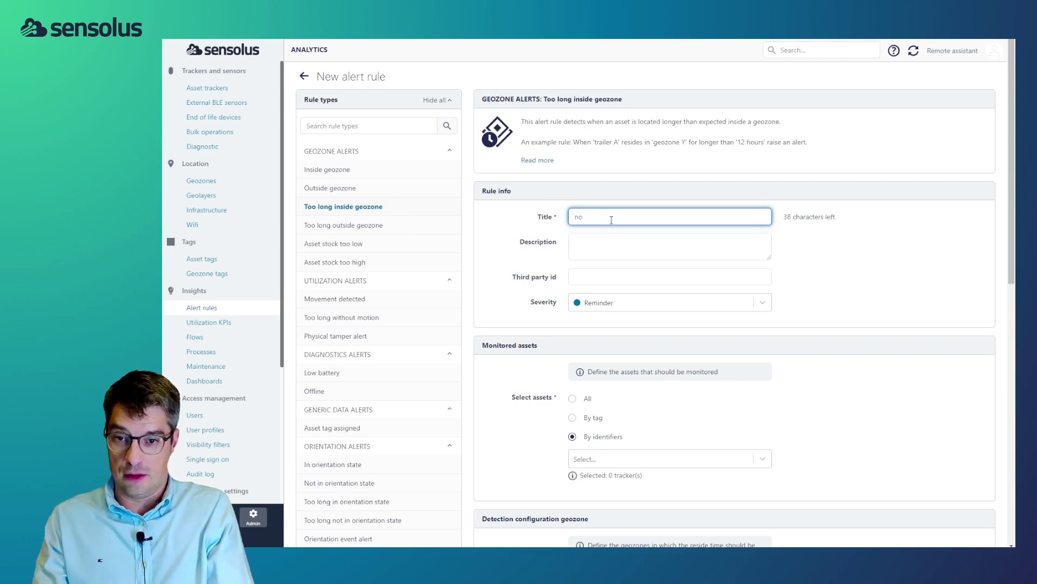
pyautogui.press('BackSpace')
pyautogui.press('BackSpace')
pyautogui.write('too long in gel')
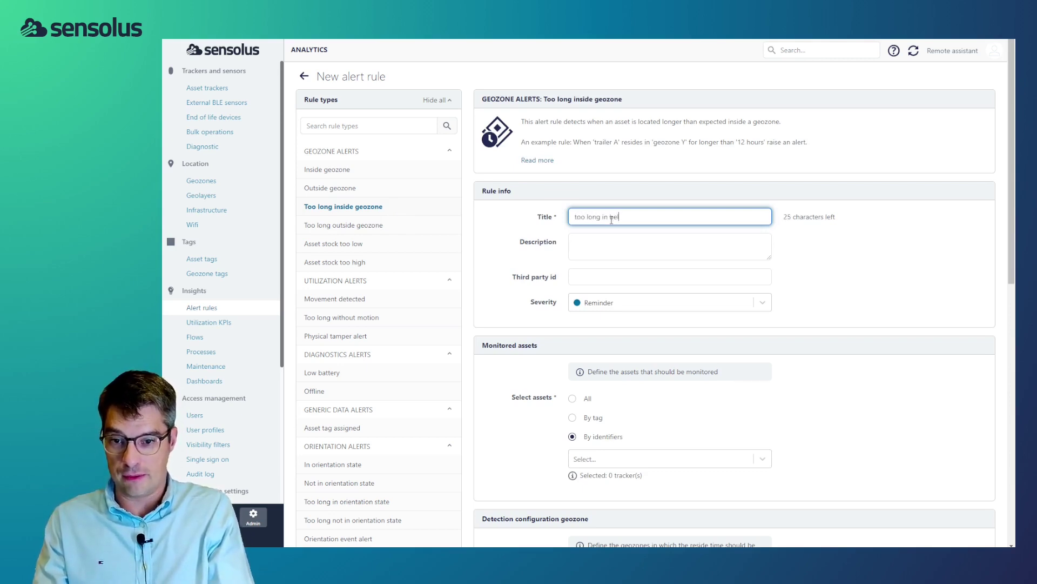
pyautogui.write('gium')
# Step: Make the rule watch Foldable box-tagged assets in the Factory BE - Reception geozone
pyautogui.click(573, 417)
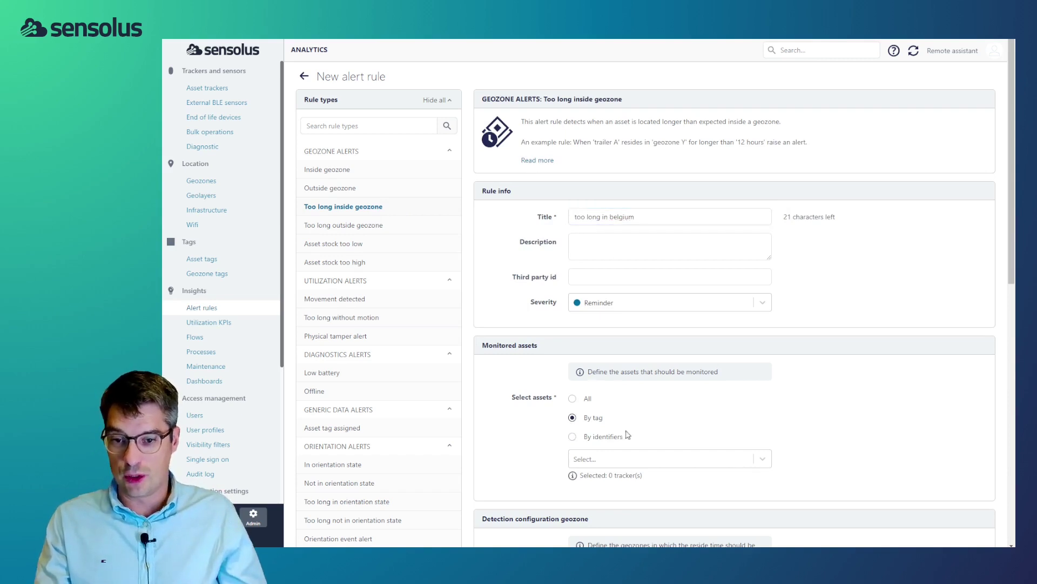
pyautogui.scroll(-1, 664, 435)
pyautogui.click(647, 415)
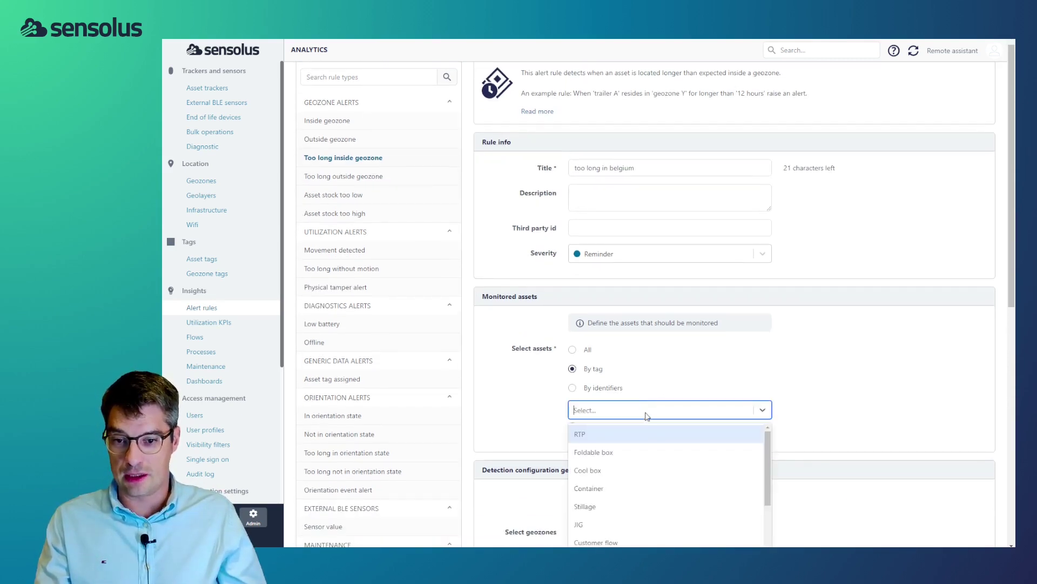
pyautogui.click(641, 452)
pyautogui.scroll(-3, 735, 431)
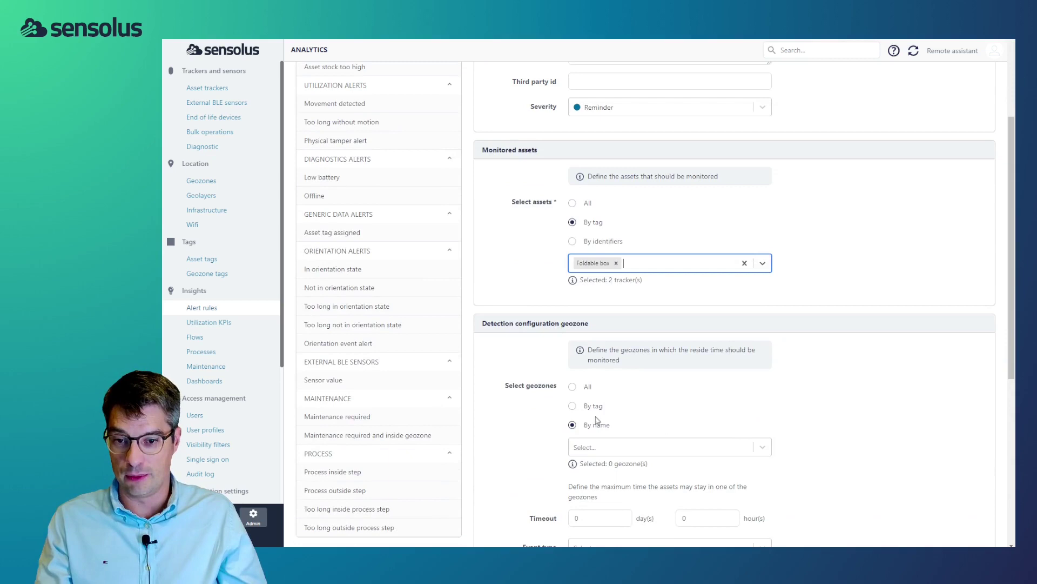
pyautogui.click(620, 448)
pyautogui.write('fac')
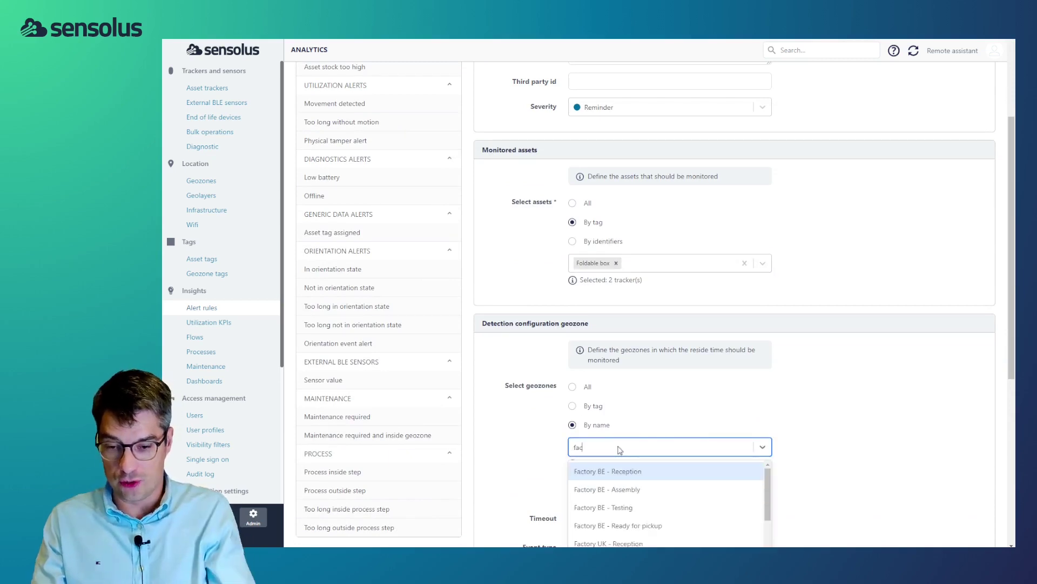
pyautogui.write('tory')
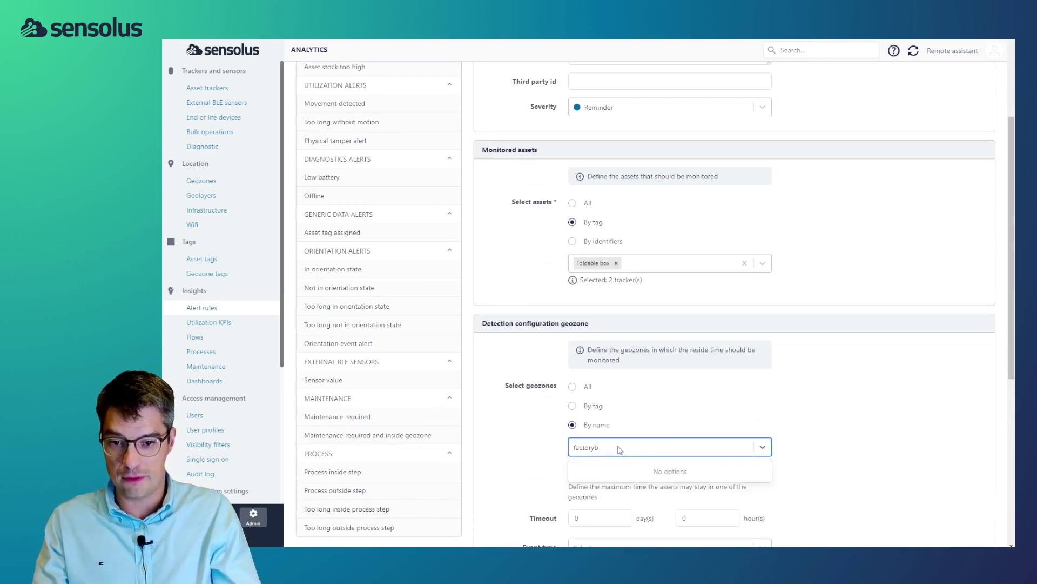
pyautogui.click(643, 471)
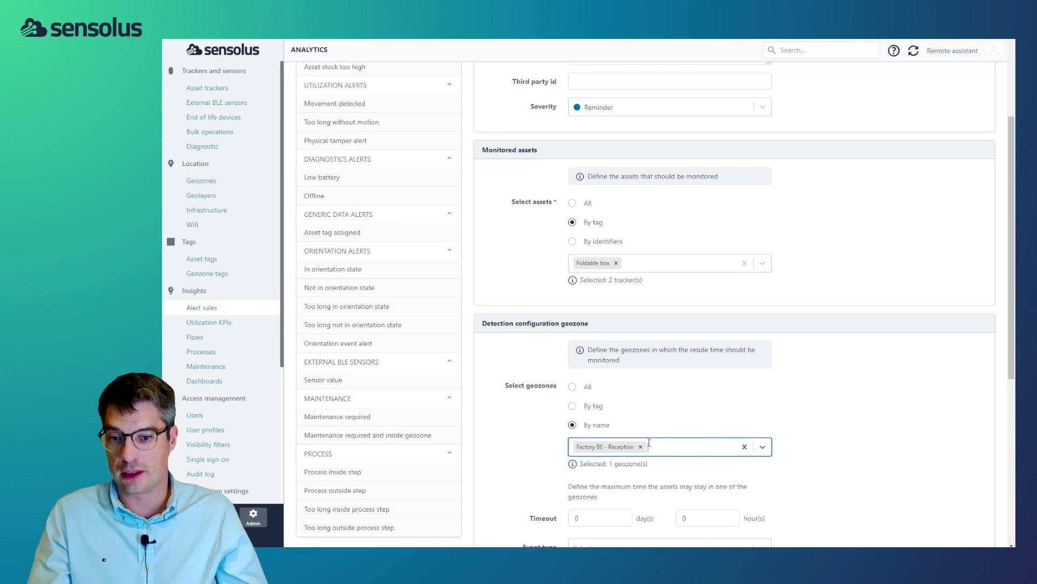
pyautogui.scroll(-3, 725, 422)
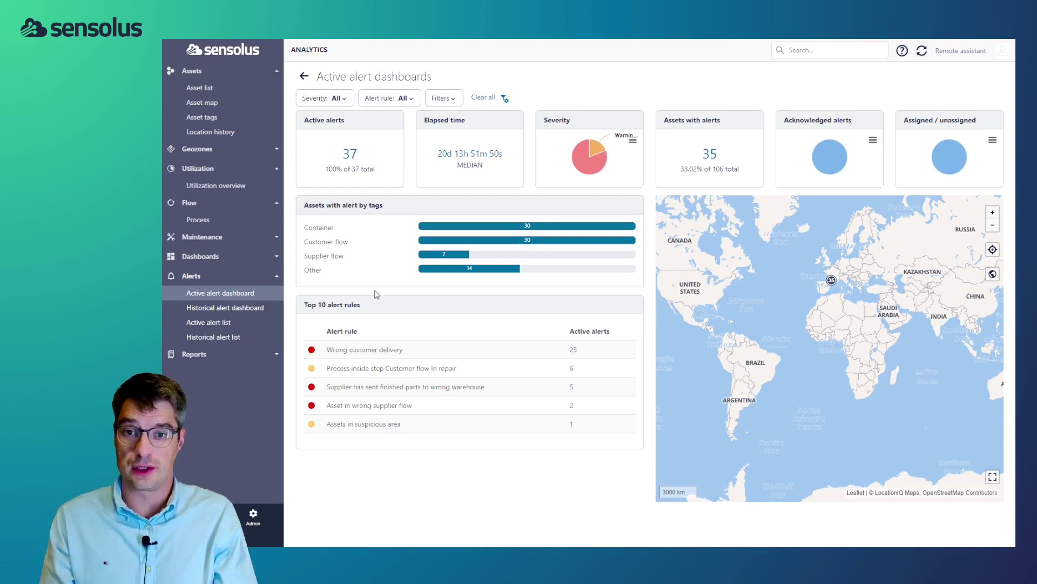
# Step: Open the Reports page listing the 4 ready reports, including two visits_90days geozone reports
pyautogui.click(267, 305)
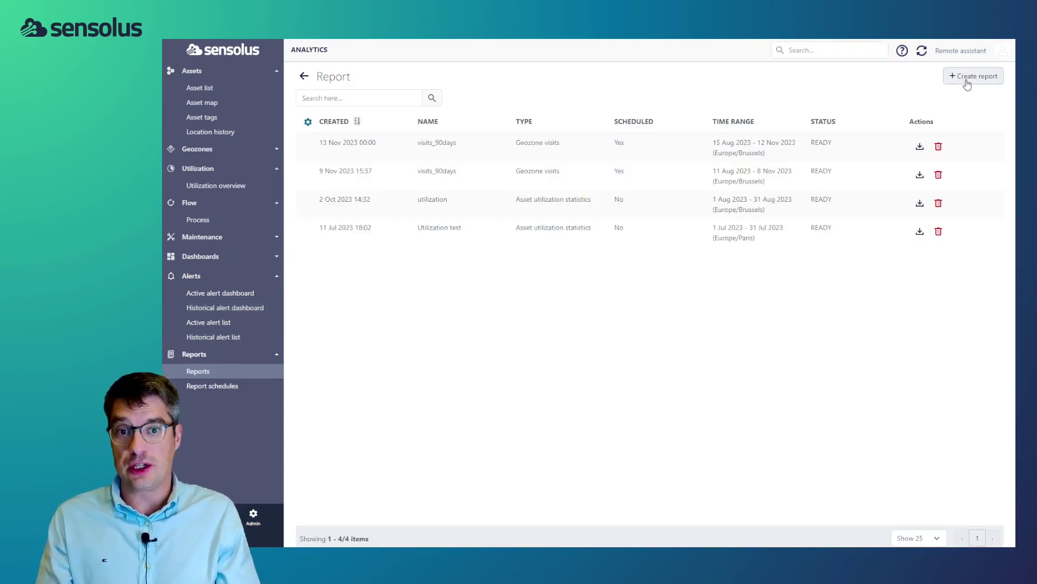
# Step: Create a Process report over the relative Last 30 Days, scheduled monthly, and expand Dashboards
pyautogui.click(967, 78)
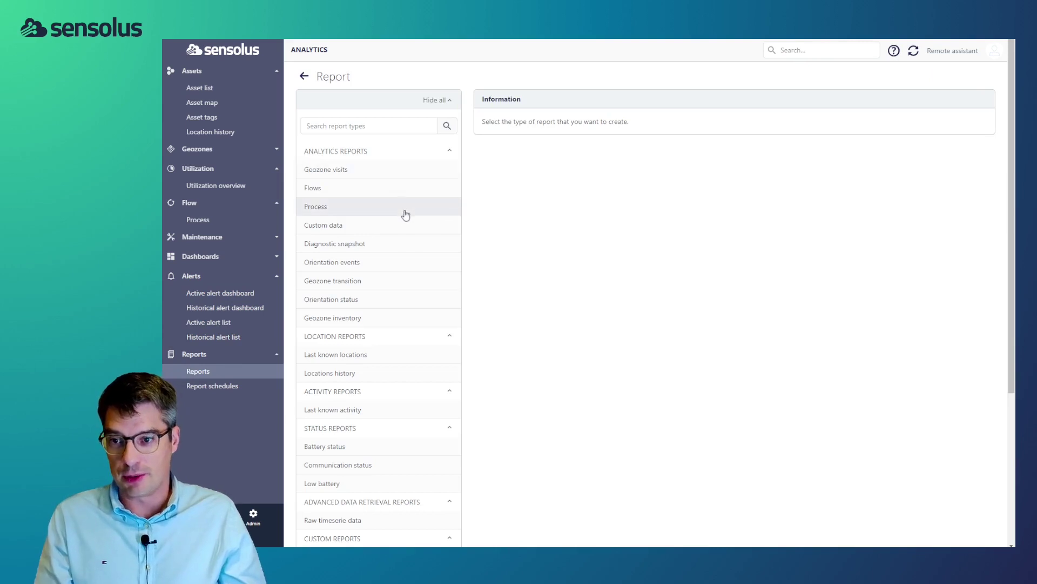
pyautogui.click(401, 209)
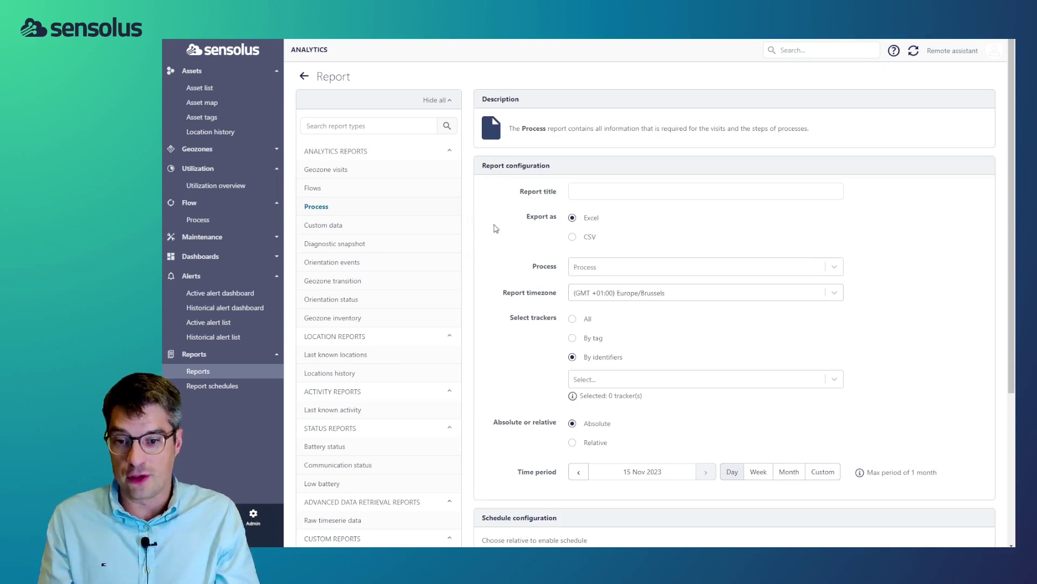
pyautogui.scroll(-3, 631, 262)
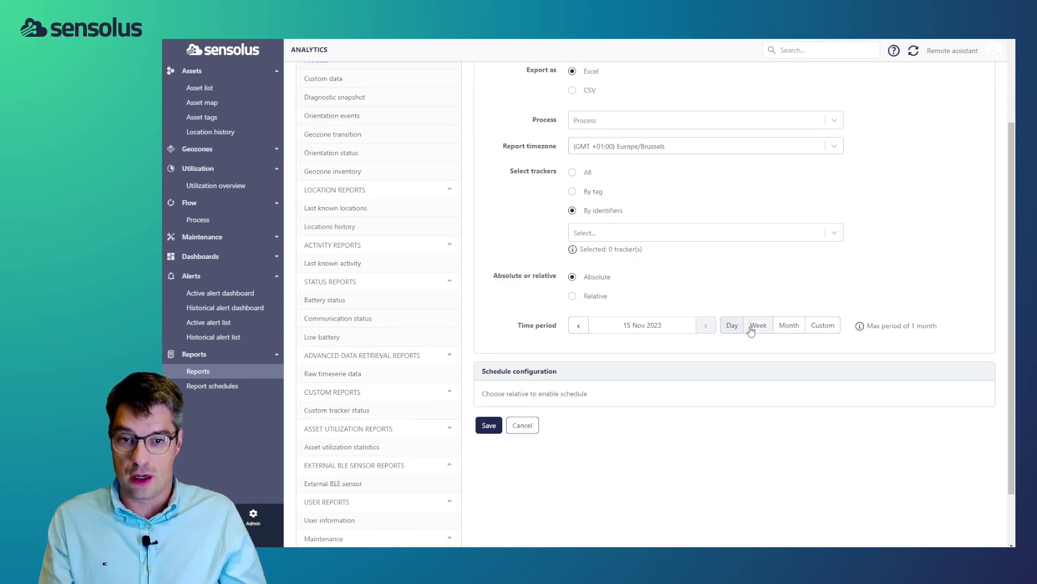
pyautogui.click(574, 296)
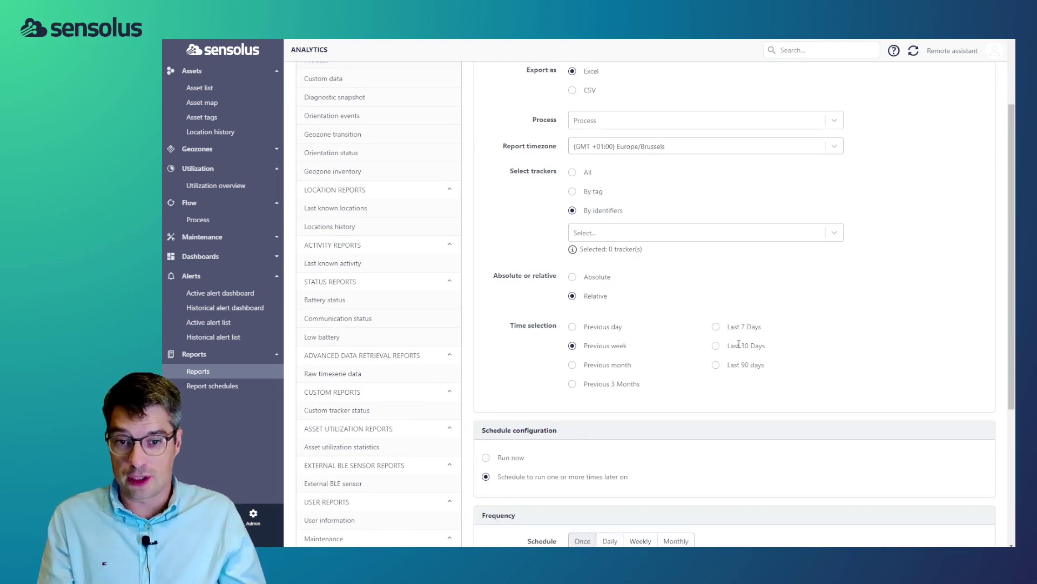
pyautogui.click(716, 348)
pyautogui.scroll(-3, 718, 350)
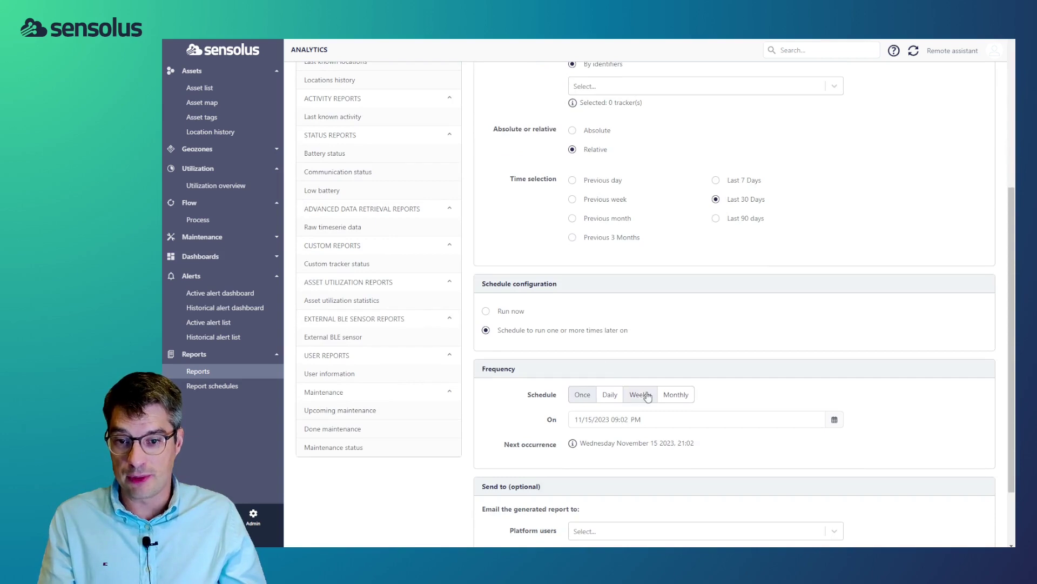
pyautogui.click(676, 395)
pyautogui.scroll(-5, 670, 395)
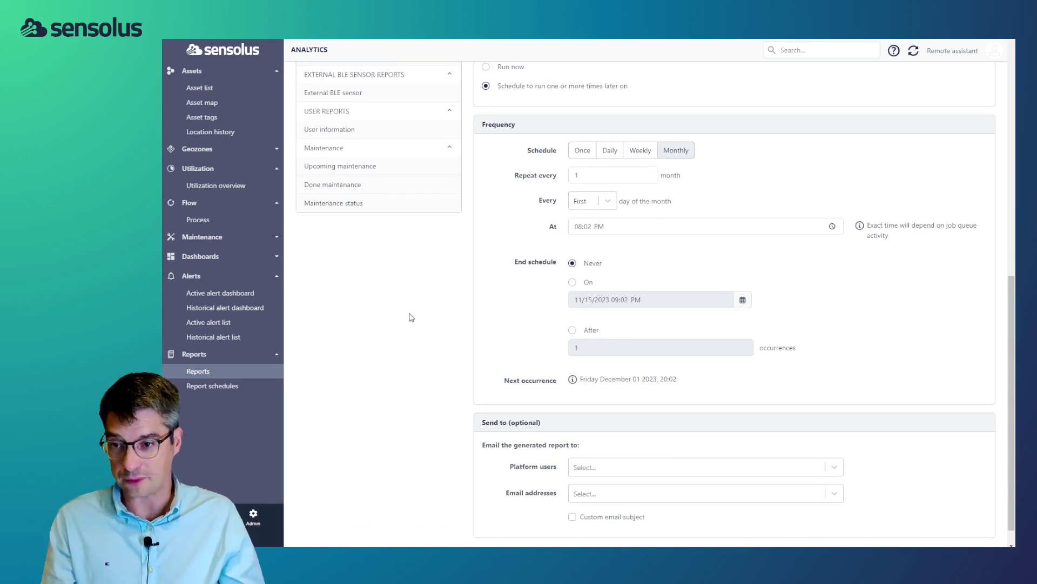
pyautogui.click(277, 257)
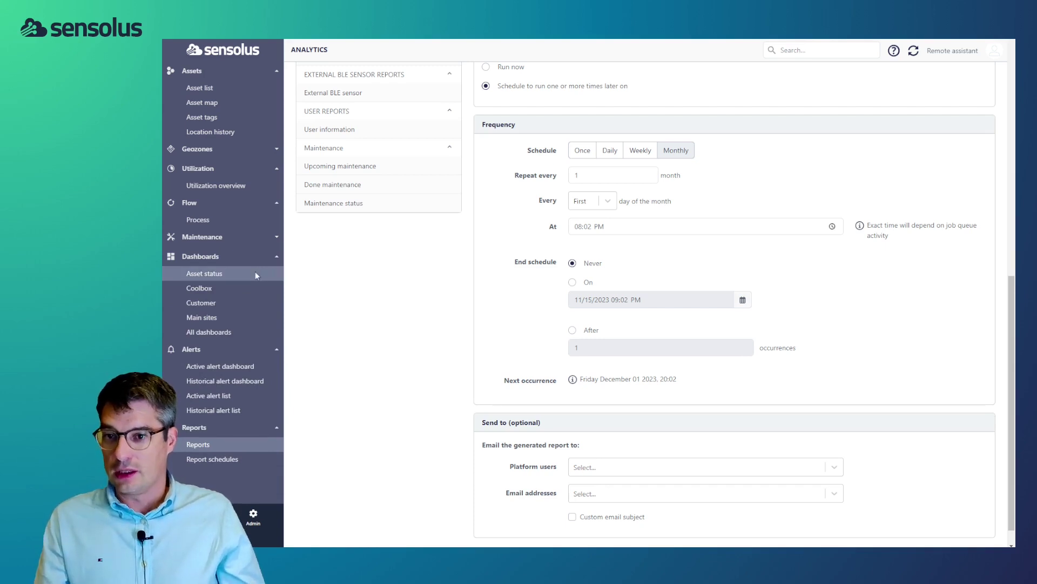
# Step: Put the Main sites dashboard, with its France and Belgium widgets, into design mode
pyautogui.click(233, 317)
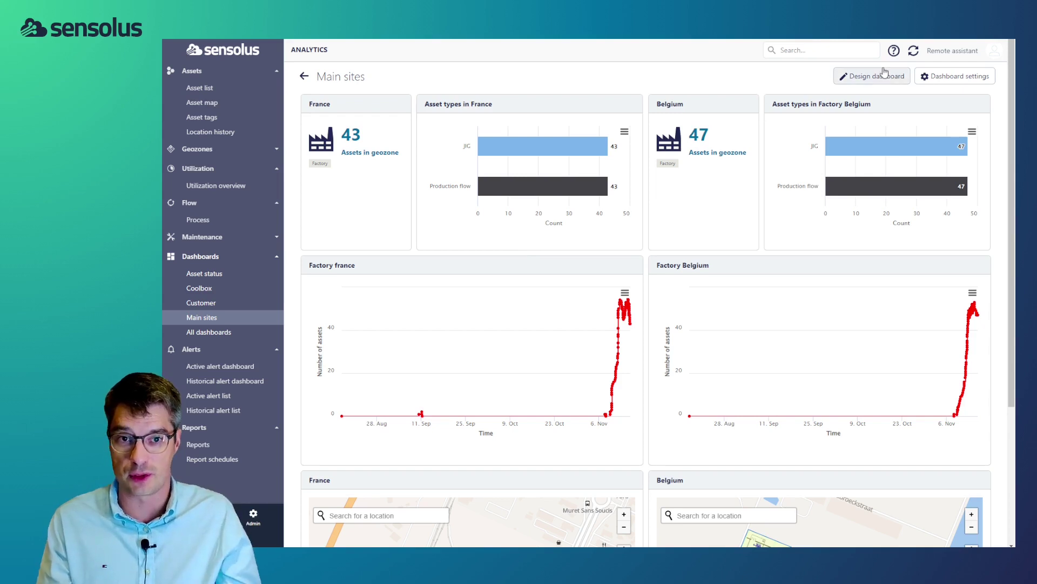
pyautogui.click(881, 76)
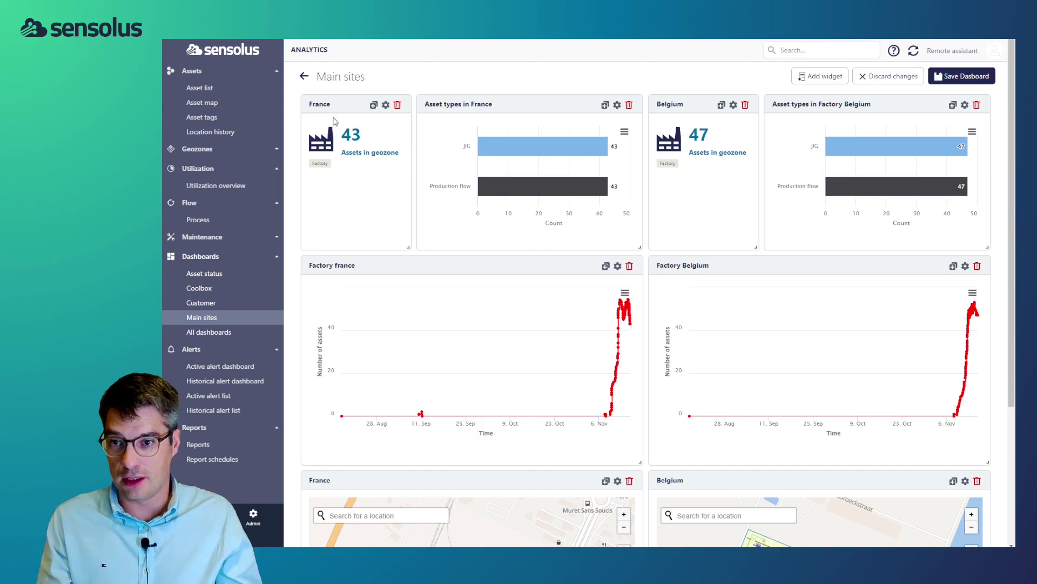
# Step: Retarget the France widget to geozone Factory UK (77 assets), move it to the top row, then add a widget
pyautogui.moveTo(346, 106); pyautogui.dragTo(326, 80)
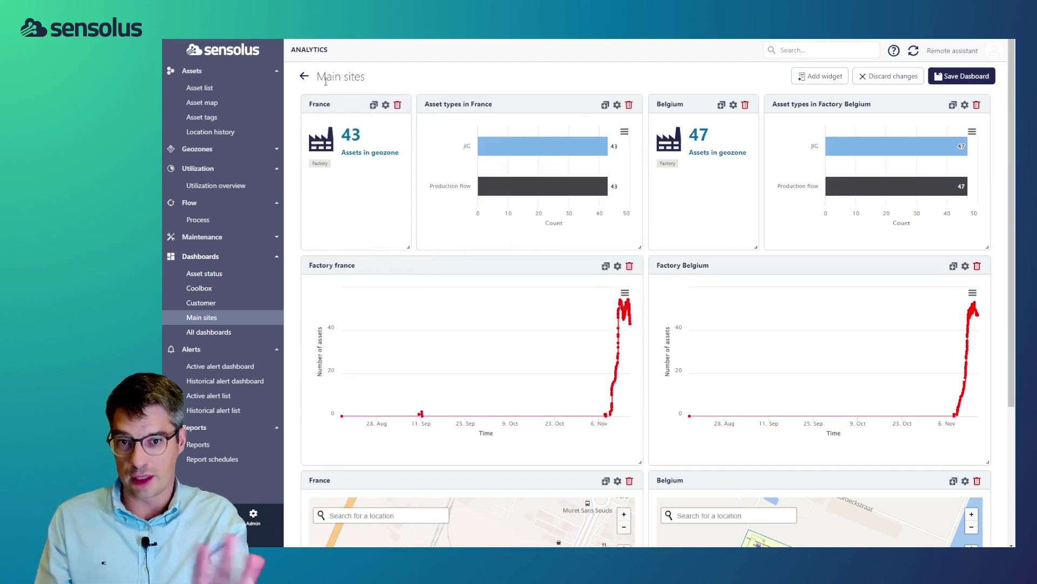
pyautogui.click(386, 104)
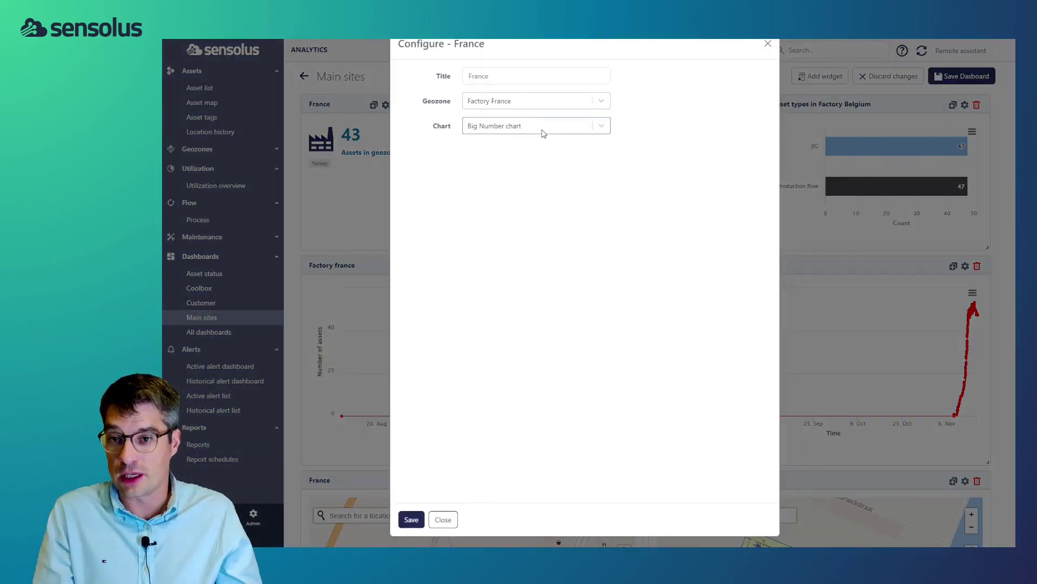
pyautogui.click(540, 102)
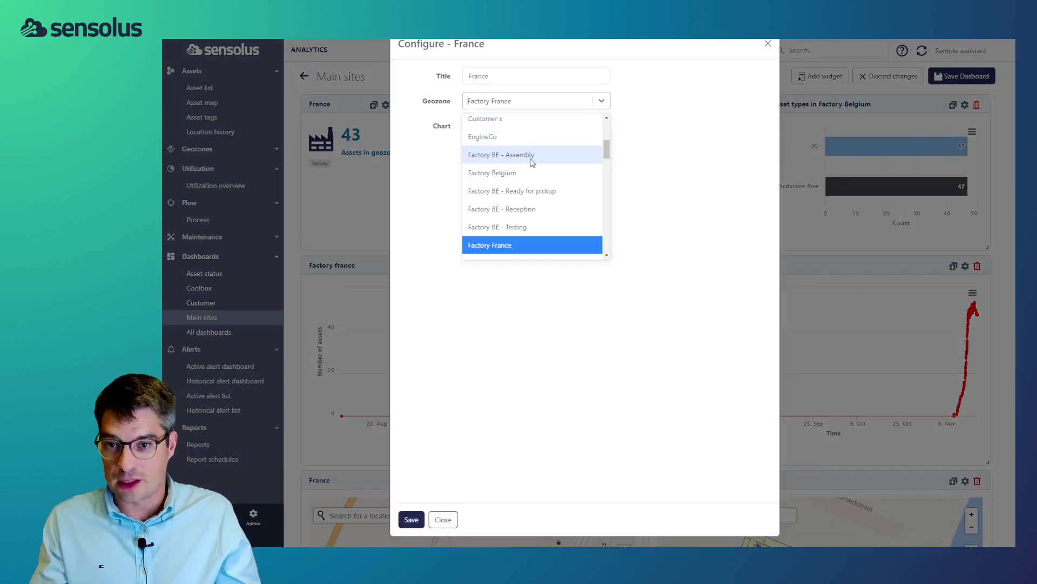
pyautogui.write('uk')
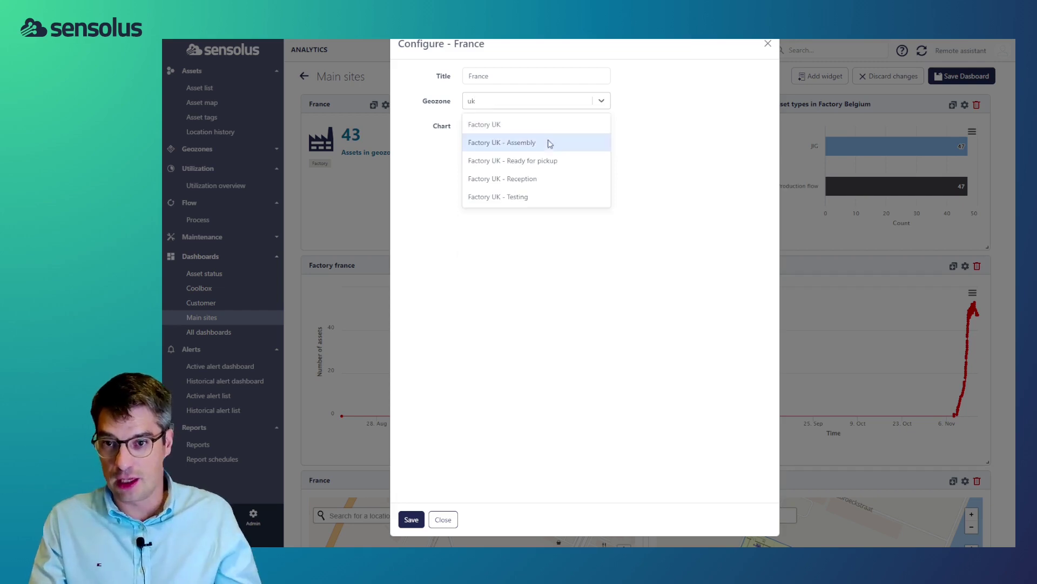
pyautogui.click(546, 123)
pyautogui.click(411, 519)
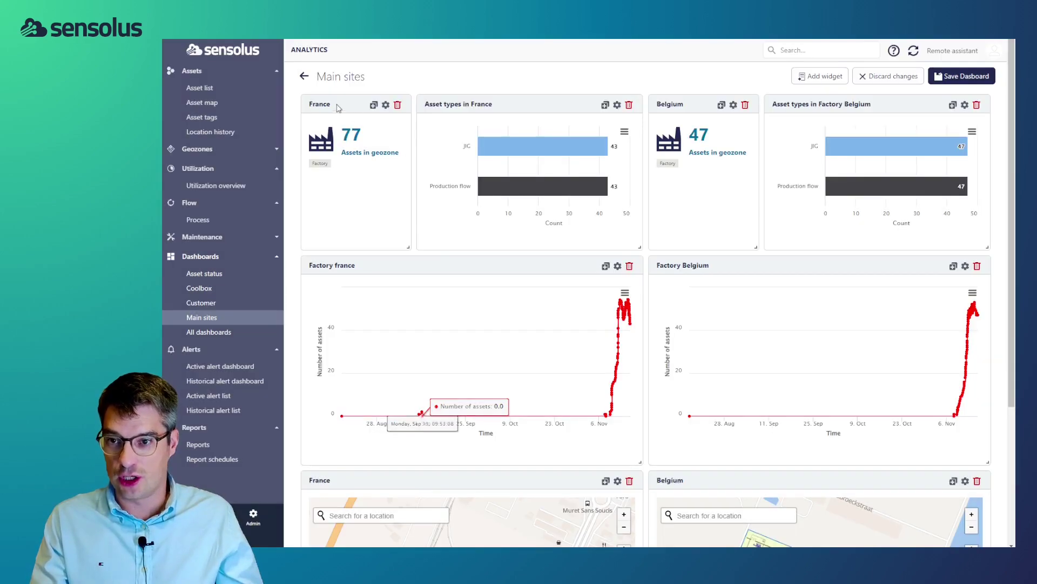
pyautogui.moveTo(341, 108); pyautogui.dragTo(665, 137)
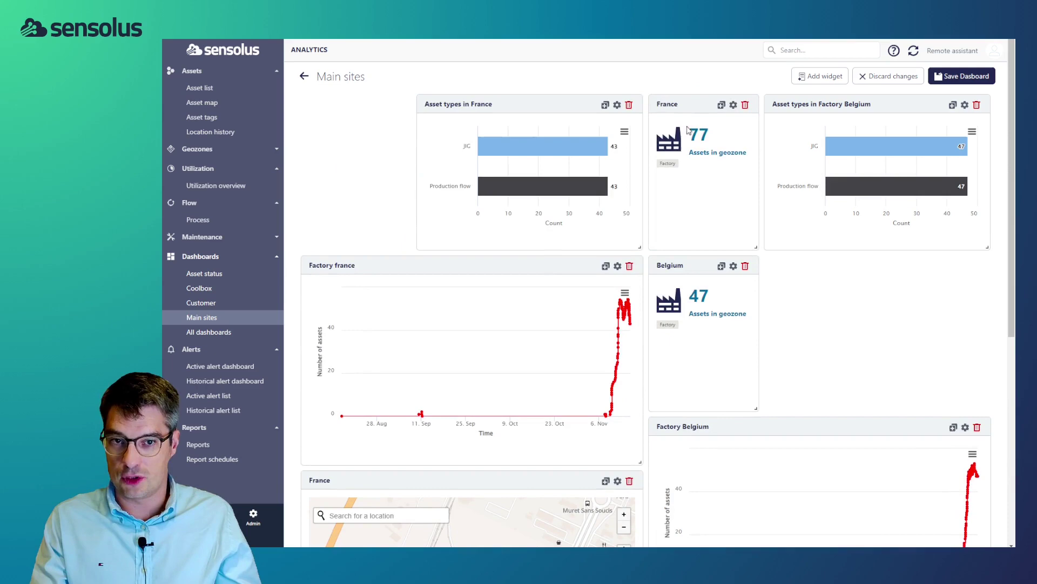
pyautogui.click(821, 75)
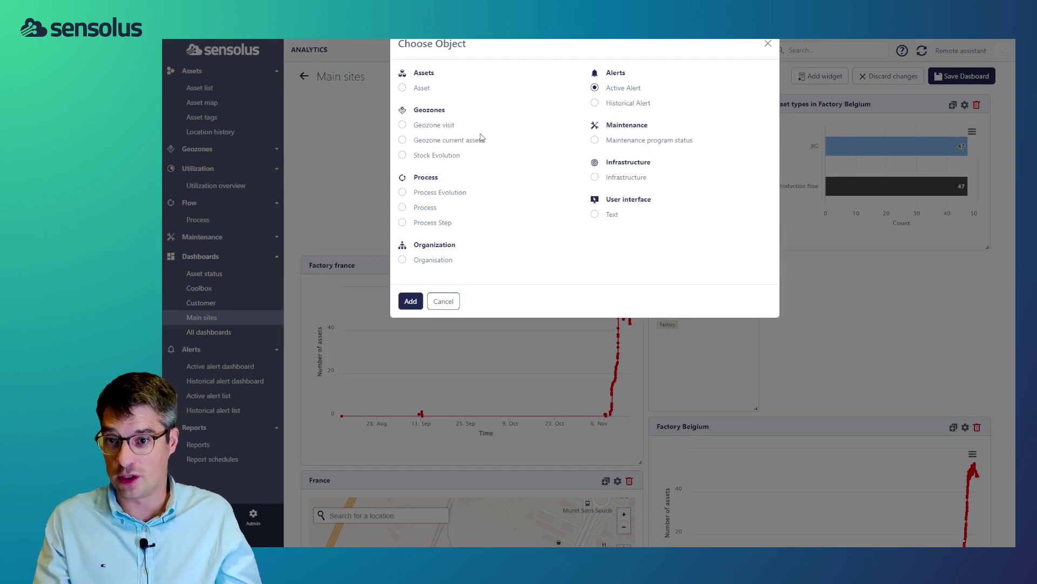
# Step: Add a Geozone current assets Asset map widget for Factory BE - Ready for pickup, then open the Customer dashboard
pyautogui.click(403, 140)
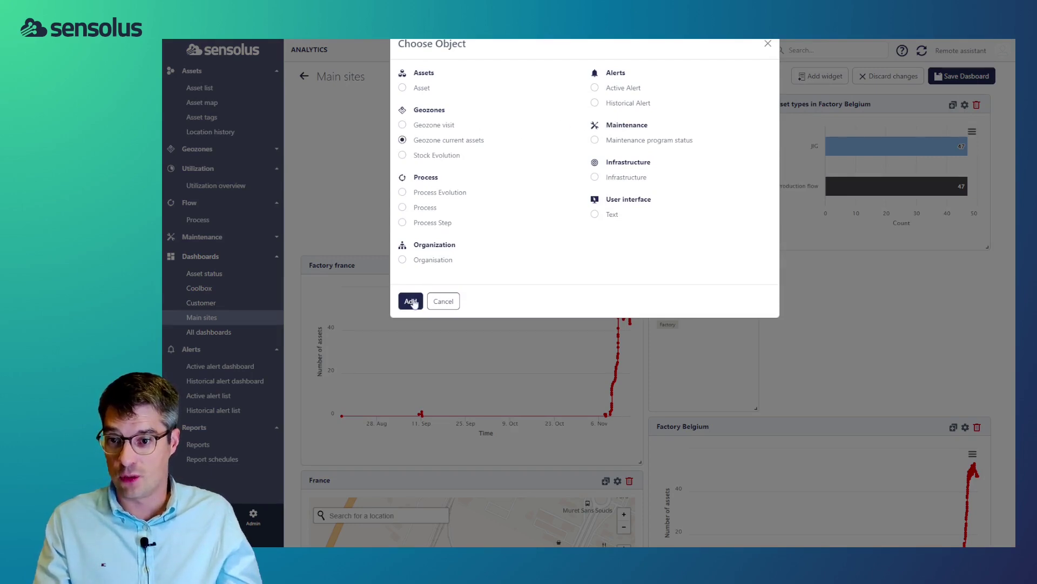
pyautogui.click(410, 301)
pyautogui.click(533, 105)
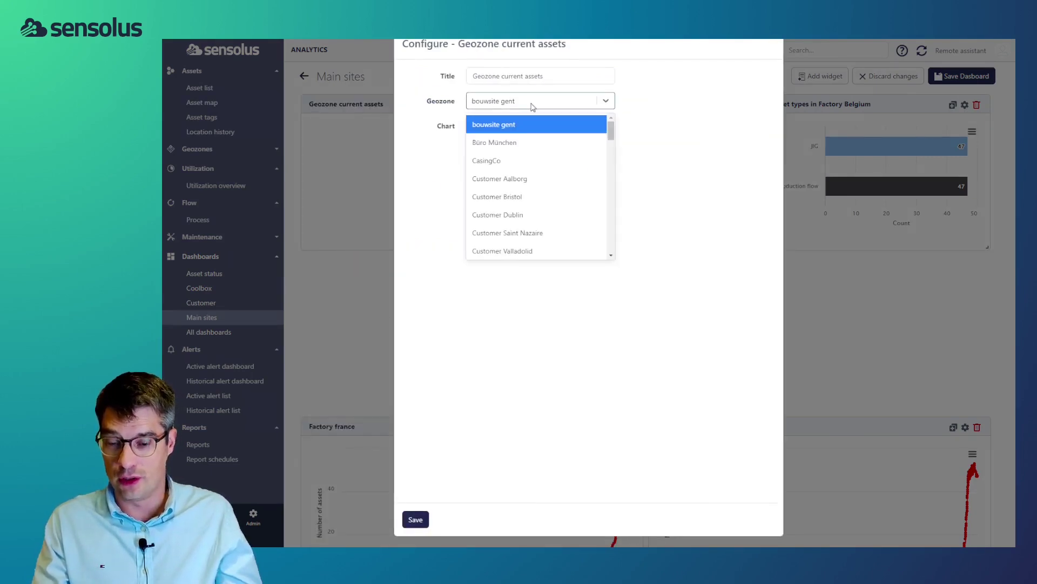
pyautogui.write('be')
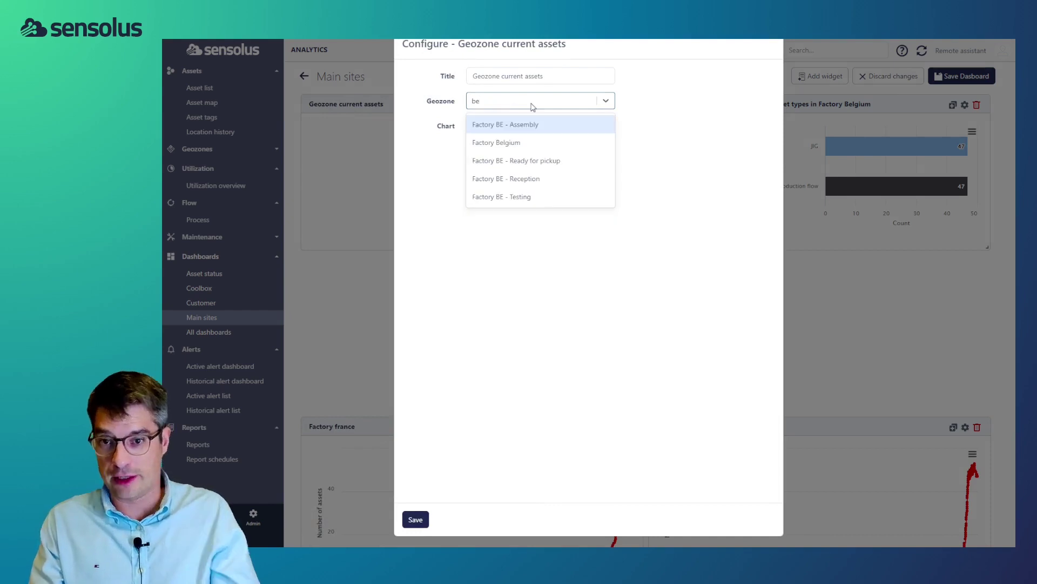
pyautogui.click(565, 160)
pyautogui.click(561, 124)
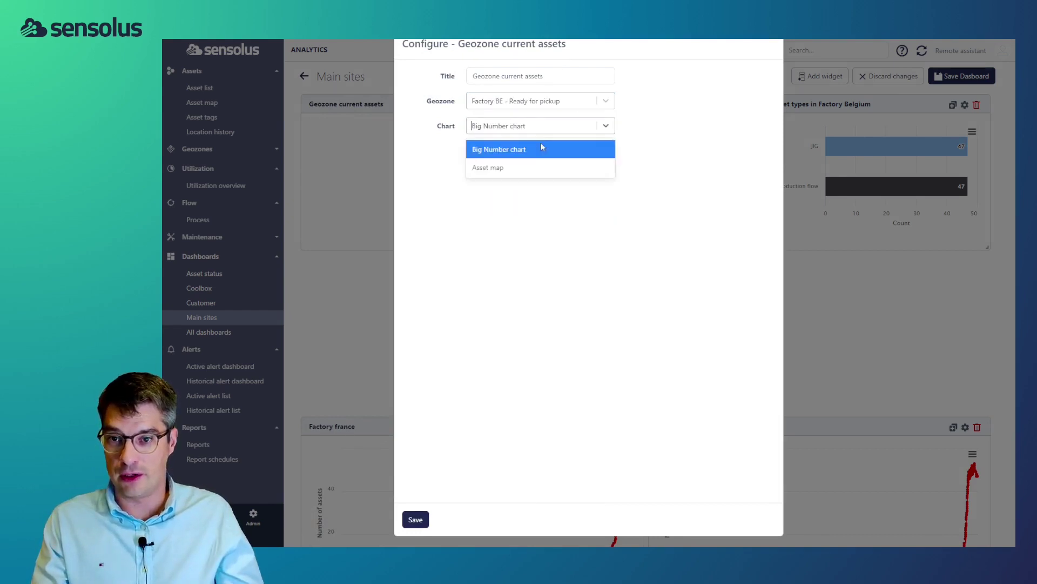
pyautogui.click(488, 167)
pyautogui.click(415, 519)
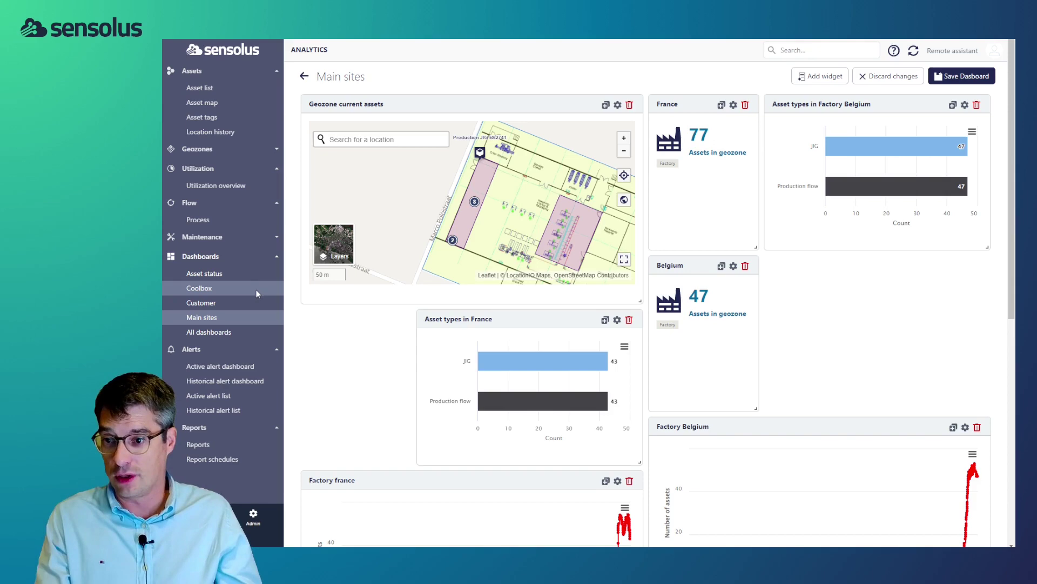
pyautogui.click(243, 302)
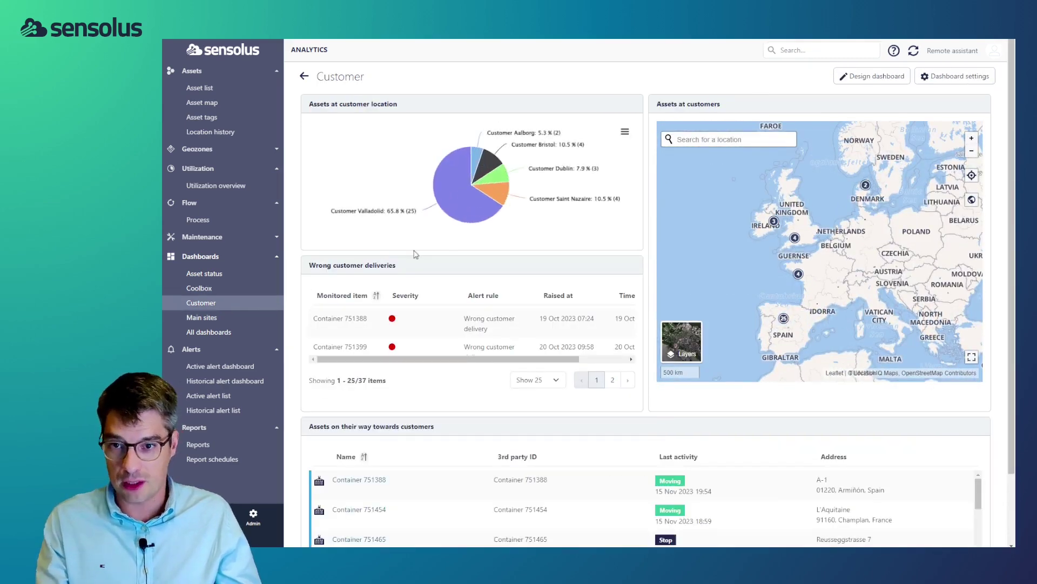
pyautogui.moveTo(488, 211)
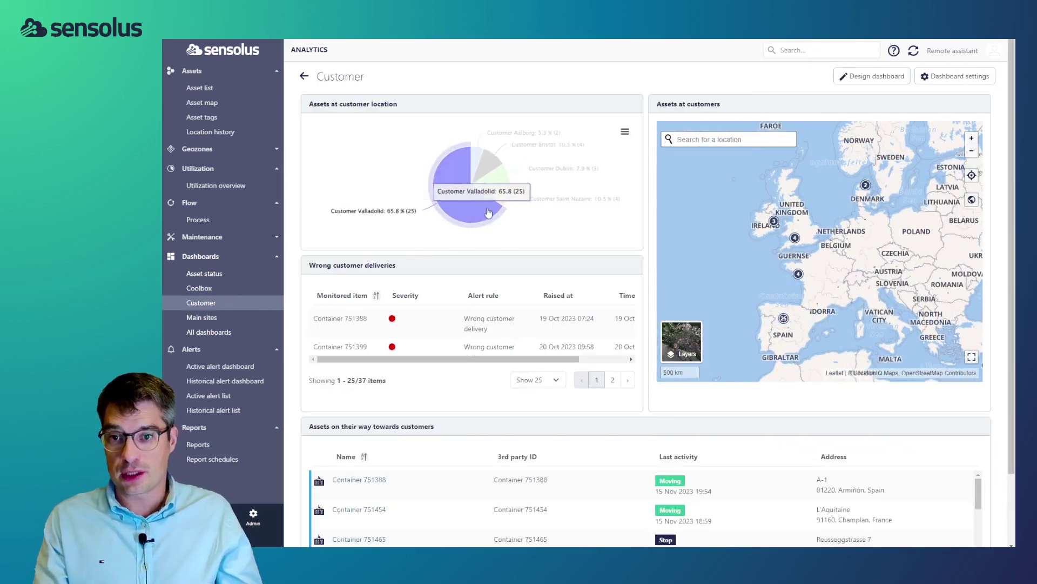
pyautogui.moveTo(494, 192)
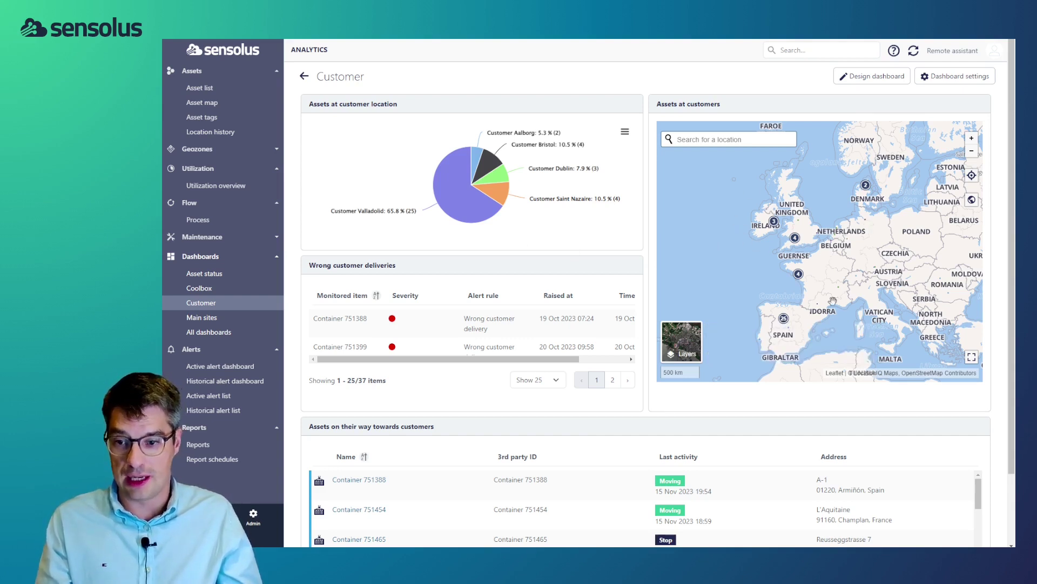
pyautogui.scroll(-2, 882, 400)
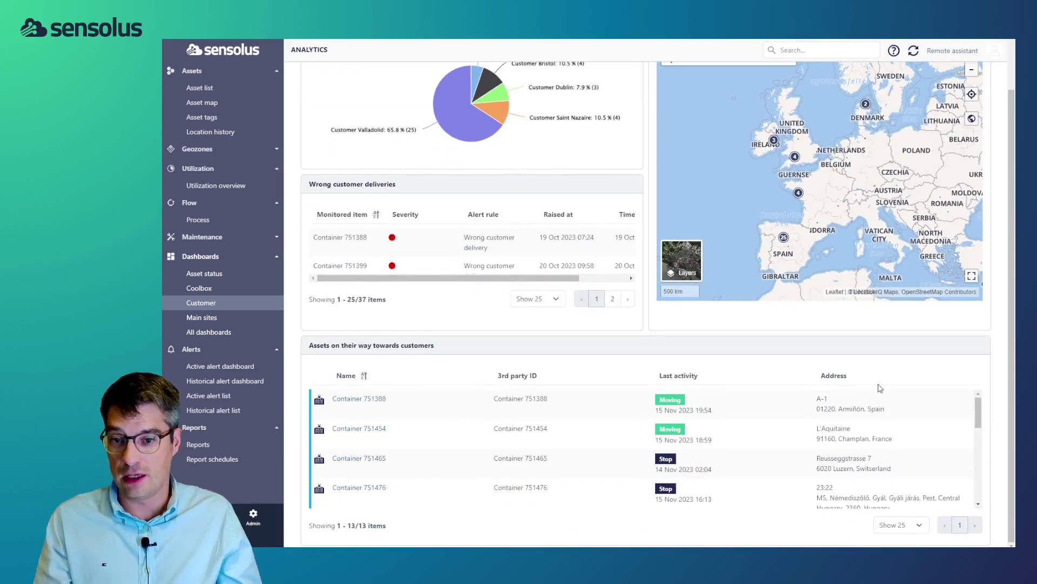